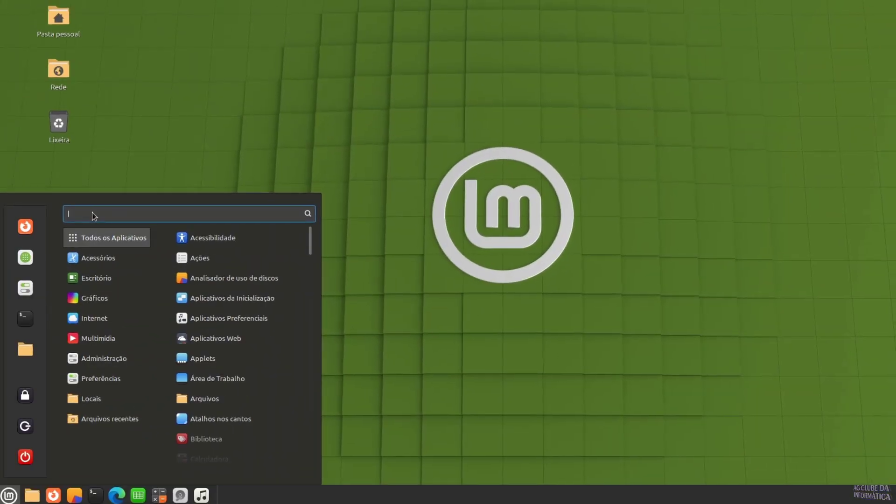
Step: Search the applications for "config" and open Configurações do sistema
type("congi")
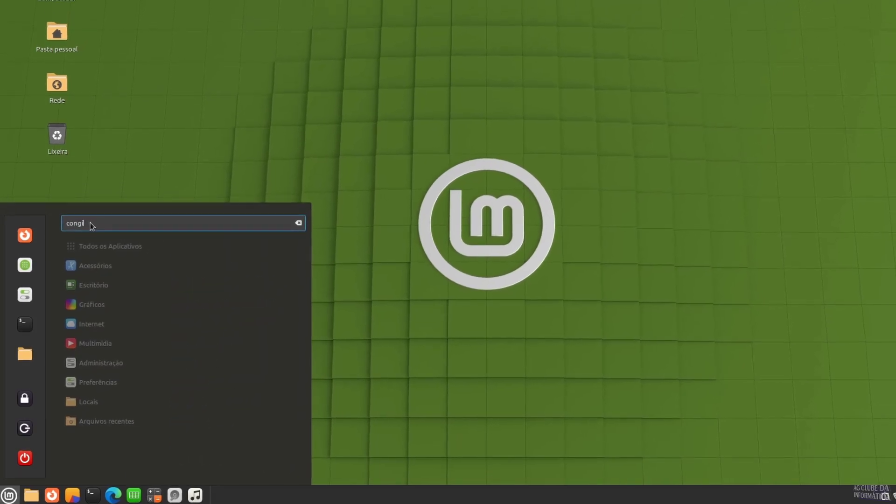
key("BackSpace")
key("BackSpace")
key("BackSpace")
key("BackSpace")
type("onfig")
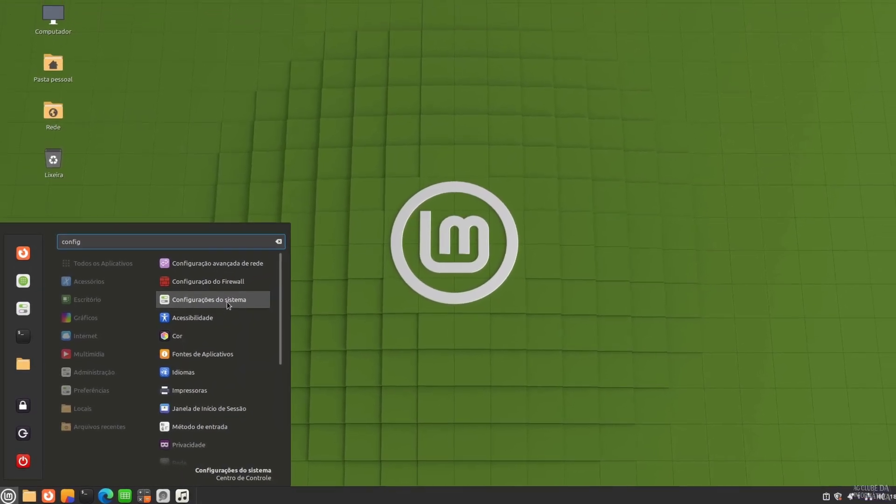
left_click(215, 300)
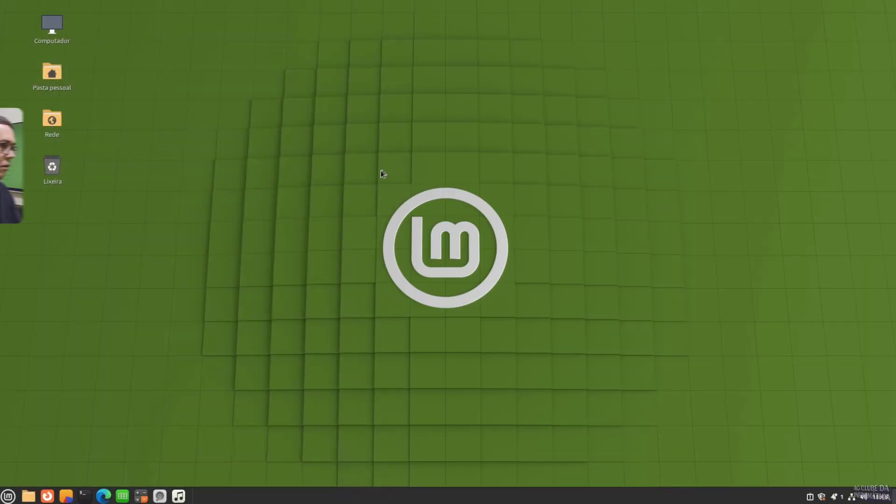
Step: Open Configurações do sistema from a fresh "config" search and show the advanced settings of Temas
key("super")
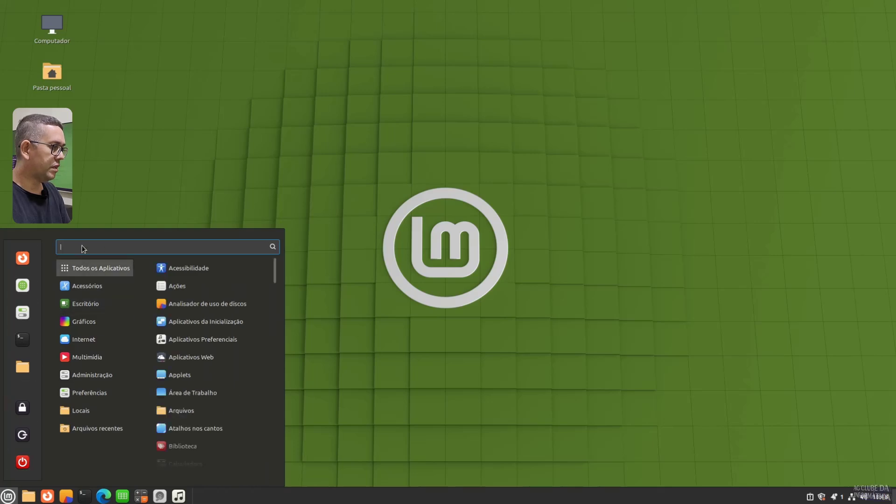
type("config")
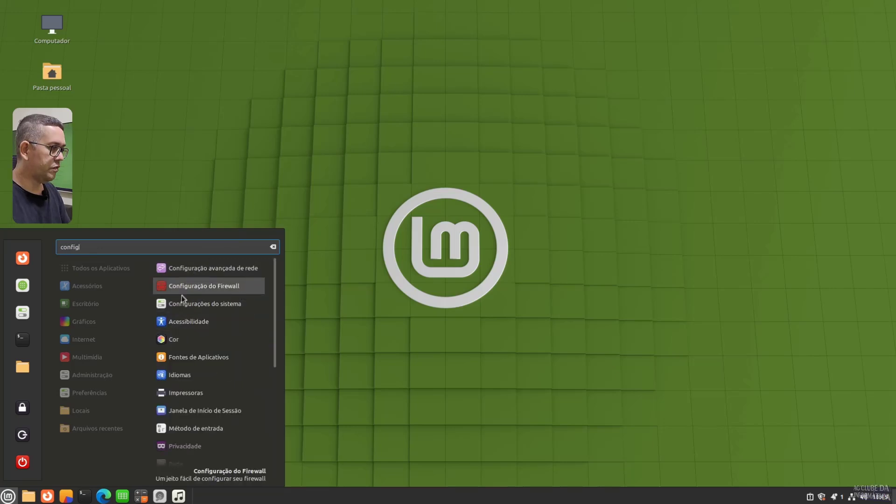
left_click(222, 306)
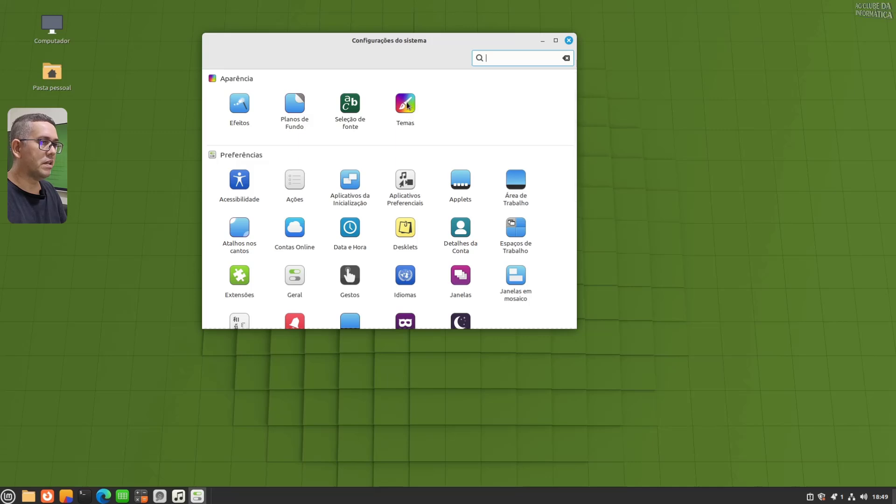
left_click(406, 105)
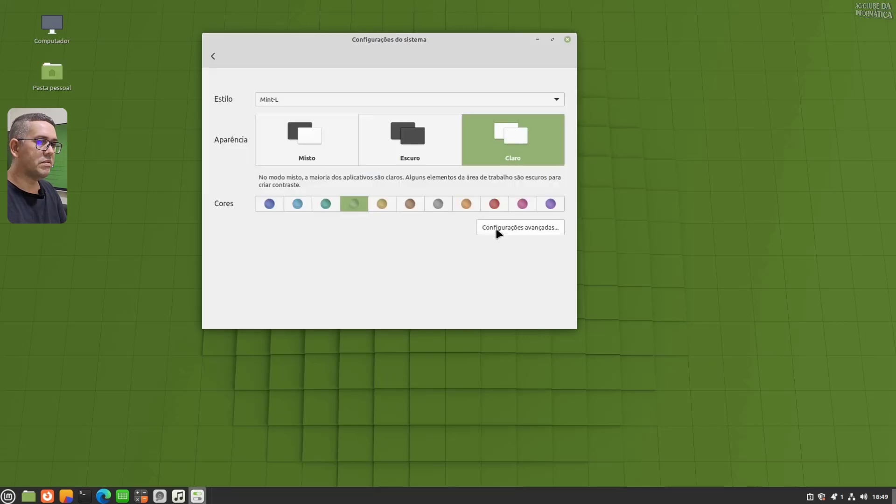
left_click(503, 229)
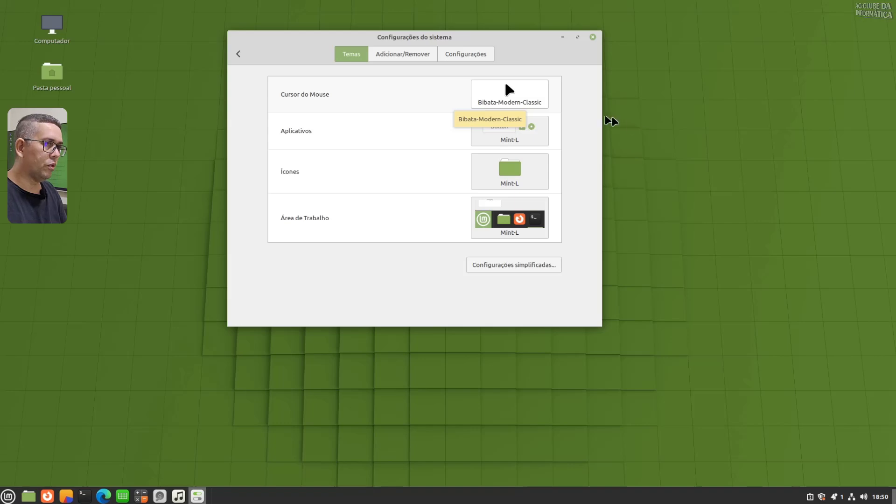
Step: Try the DMZ-Black mouse cursor theme and briefly open Pasta pessoal to test the pointer
left_click(509, 90)
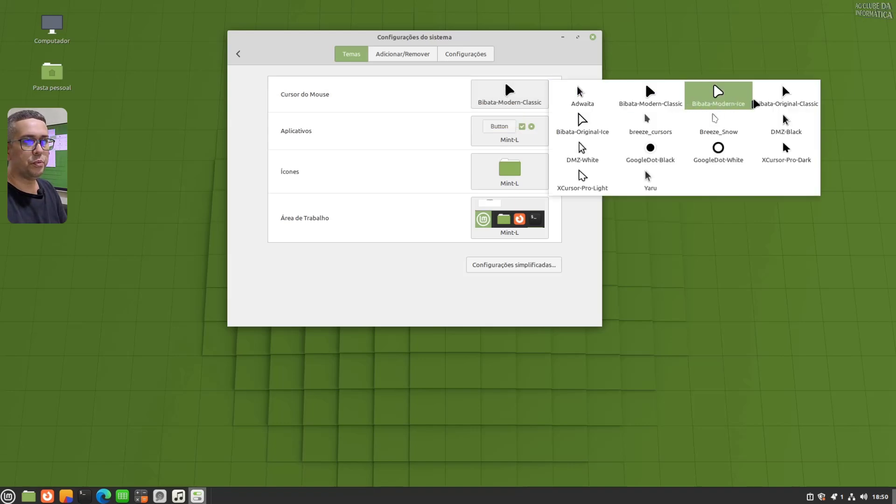
left_click(789, 126)
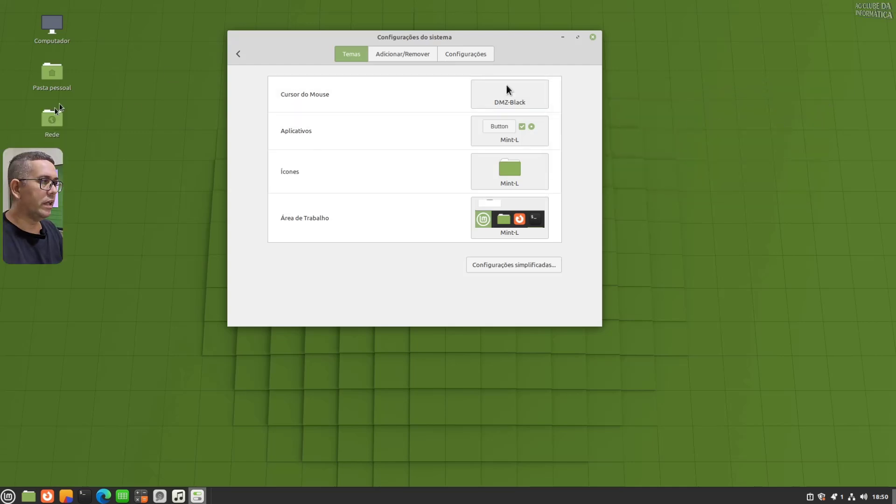
double_click(52, 74)
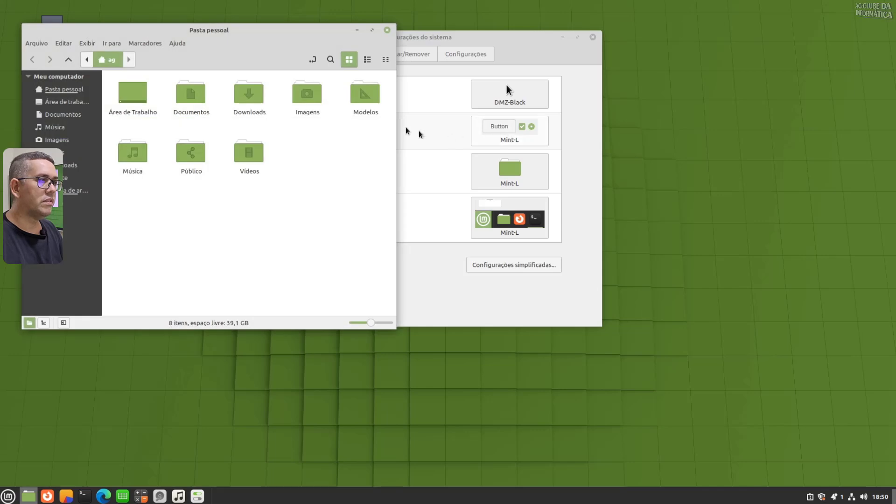
left_click(387, 30)
left_click(542, 94)
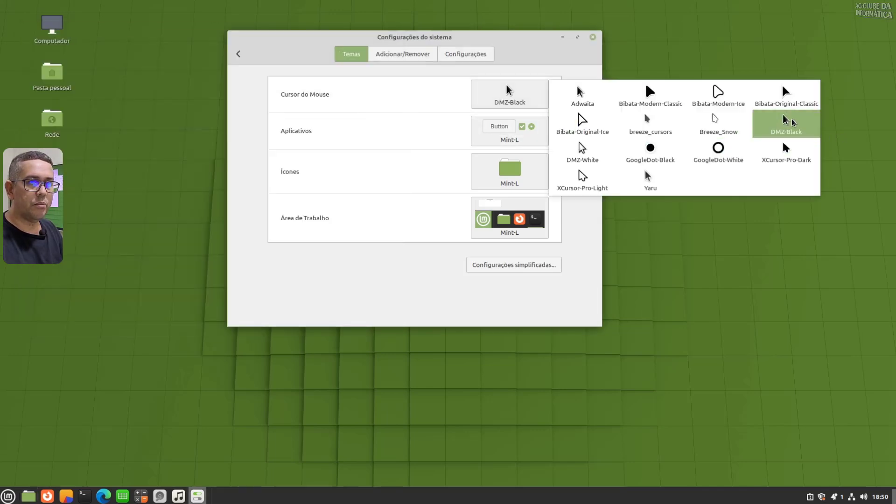
left_click(792, 121)
Step: Set the mouse cursor theme to Yaru
left_click(514, 94)
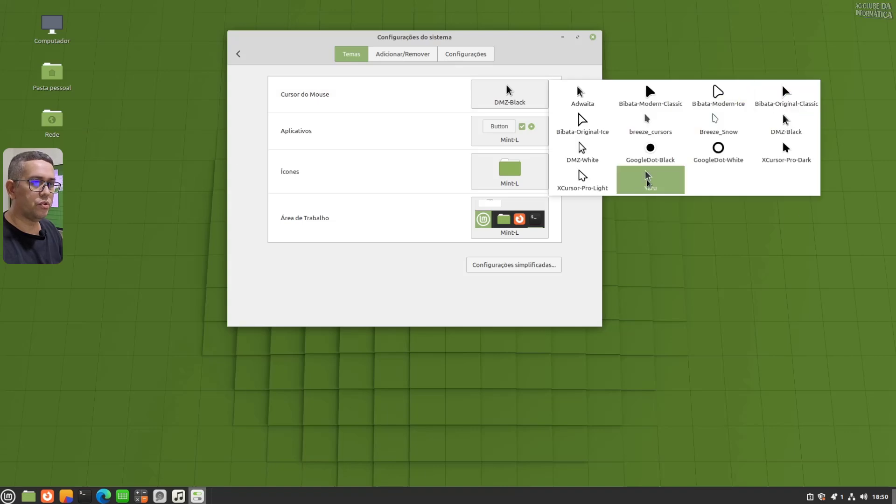
left_click(649, 181)
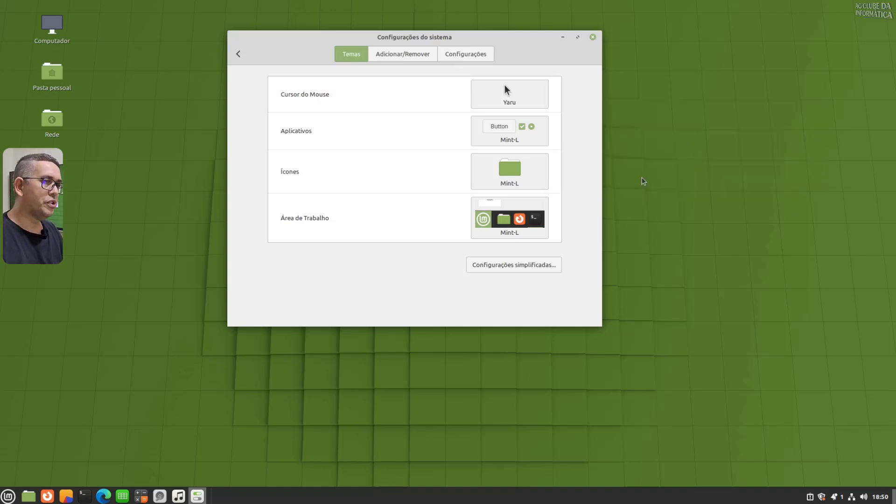
left_click(510, 95)
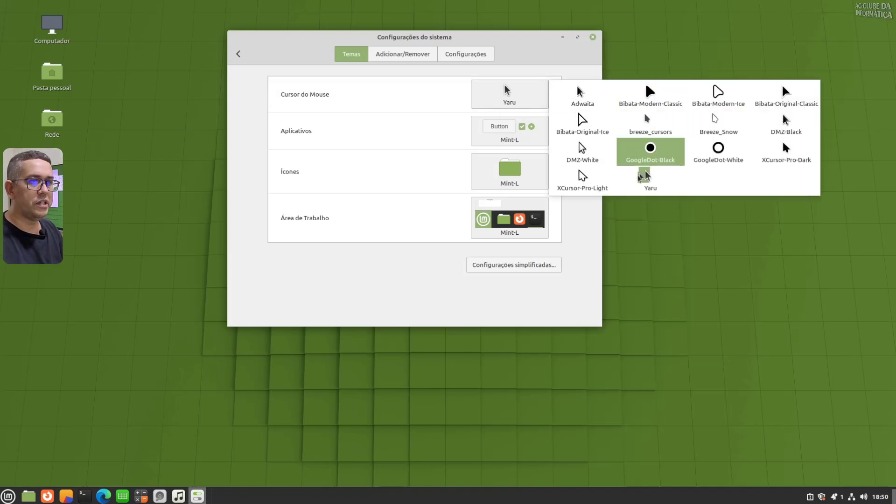
left_click(525, 102)
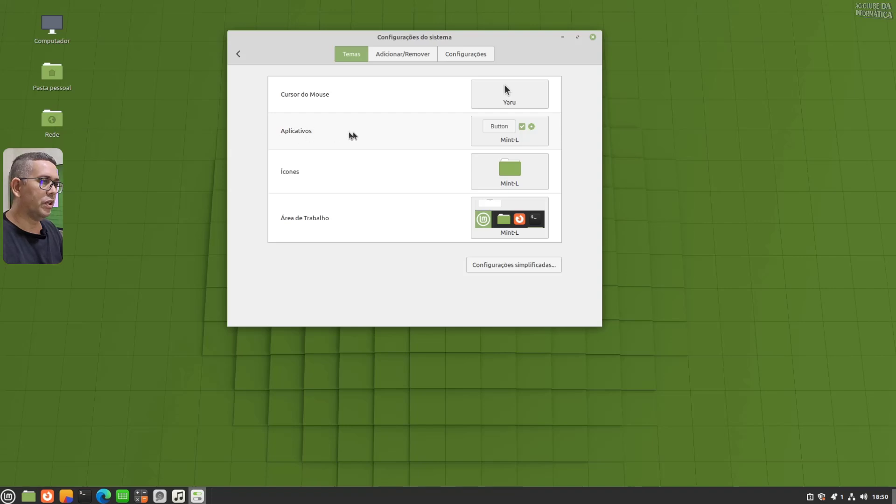
Step: Open Pasta pessoal and arrange its window side by side with the theme settings window
left_click(534, 142)
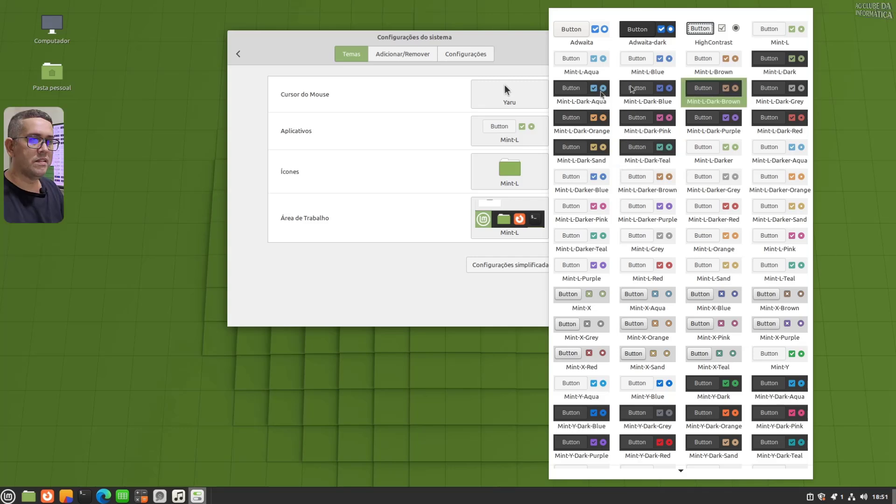
left_click(502, 43)
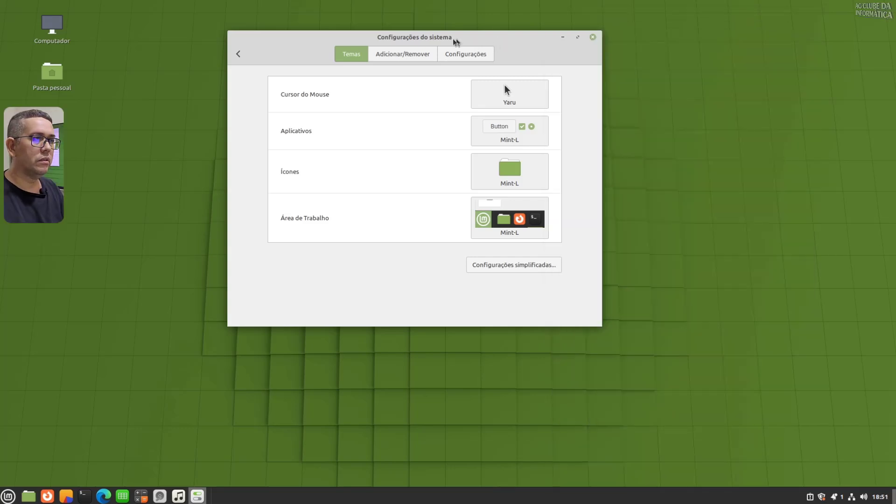
left_click_drag(502, 43, 699, 40)
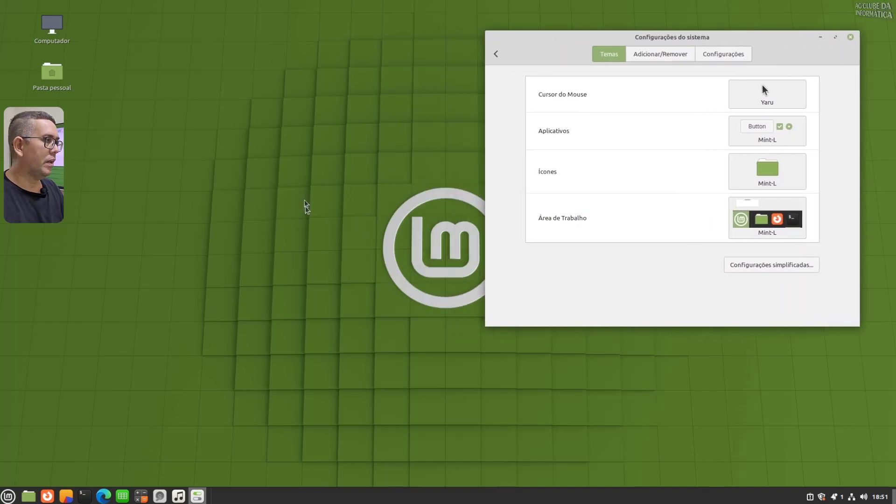
double_click(52, 72)
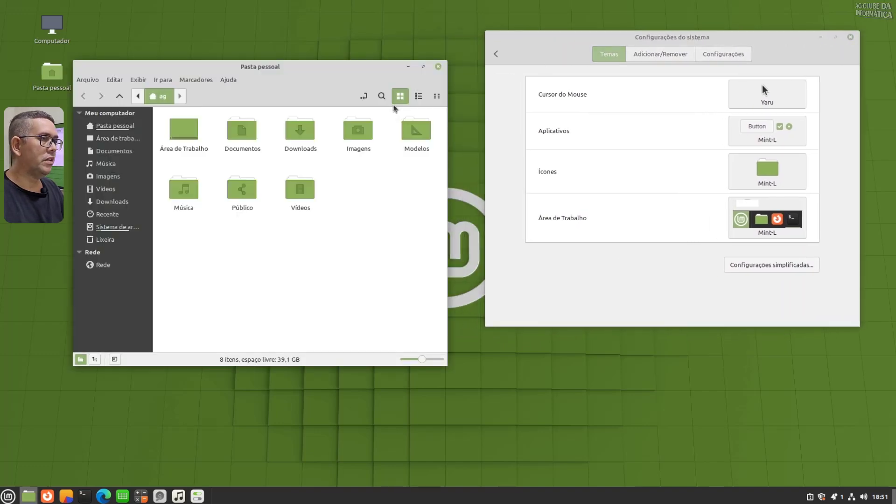
left_click_drag(284, 66, 291, 17)
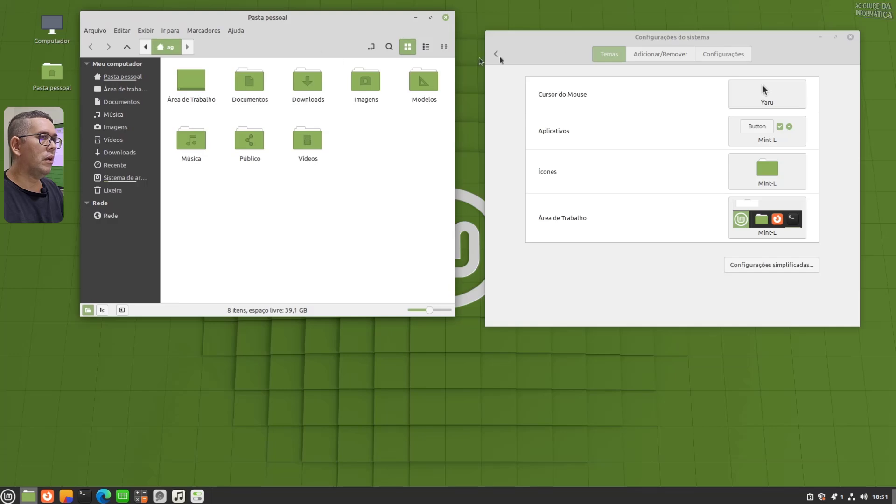
left_click_drag(616, 39, 591, 20)
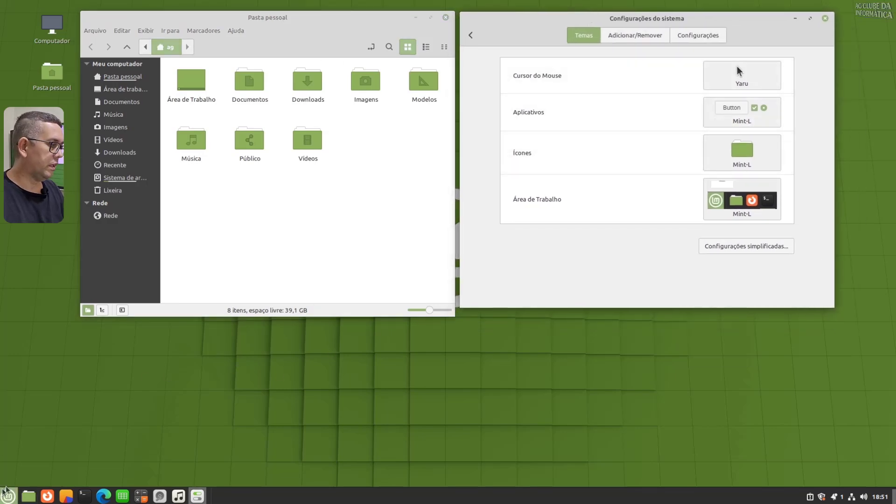
Step: Try the Mint-L-Dark-Aqua theme for Aplicativos and check how the applications menu and calendar look
left_click(742, 112)
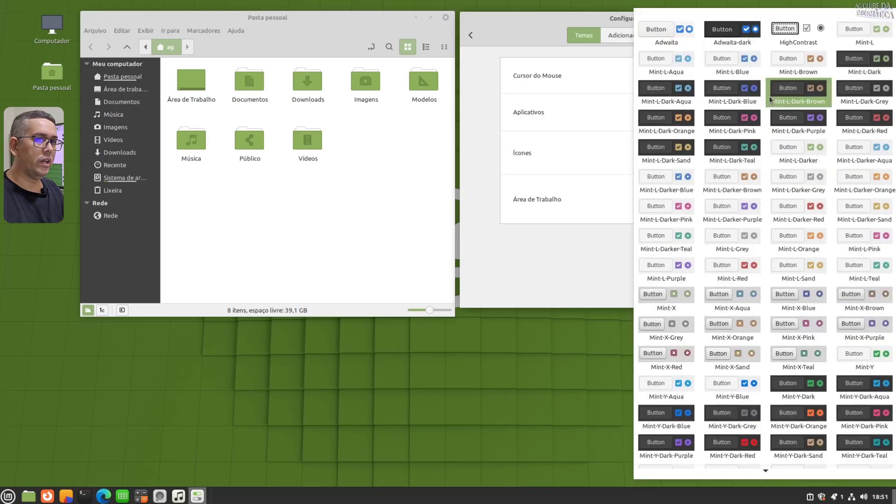
left_click(665, 88)
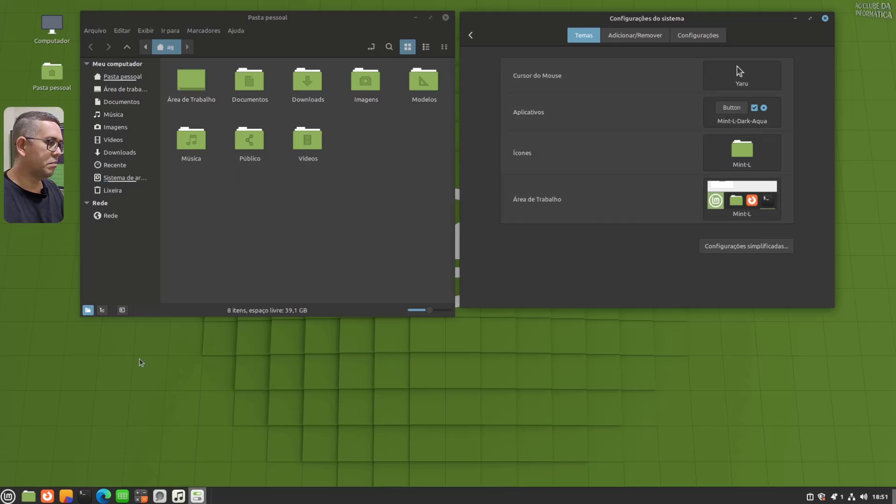
left_click(3, 494)
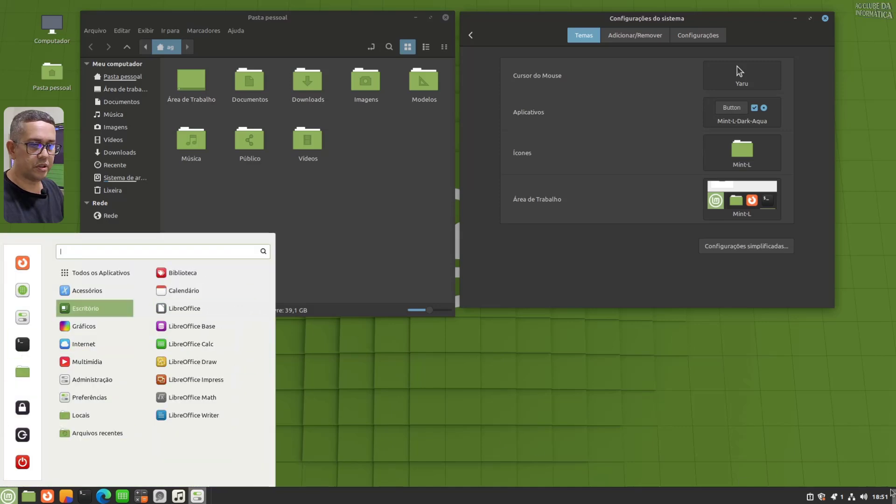
left_click(892, 492)
left_click(878, 497)
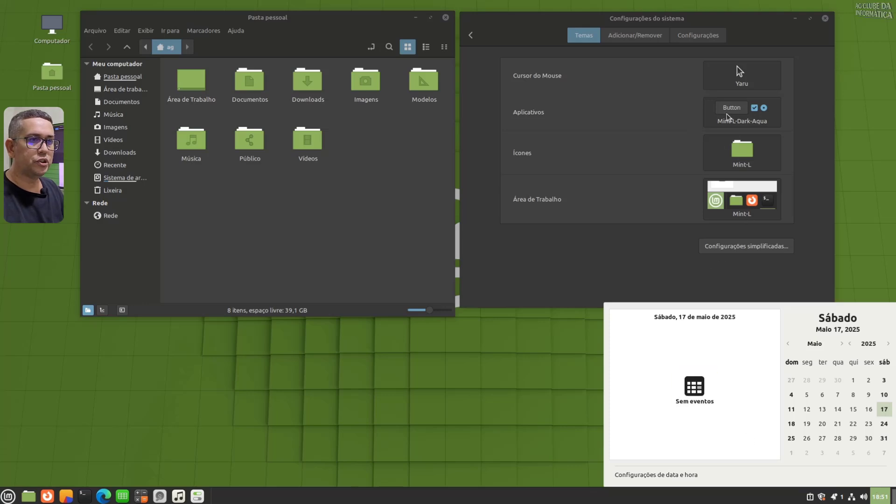
Step: Try the Mint-L-Dark-Purple theme for Aplicativos and check the applications menu with it
left_click(738, 112)
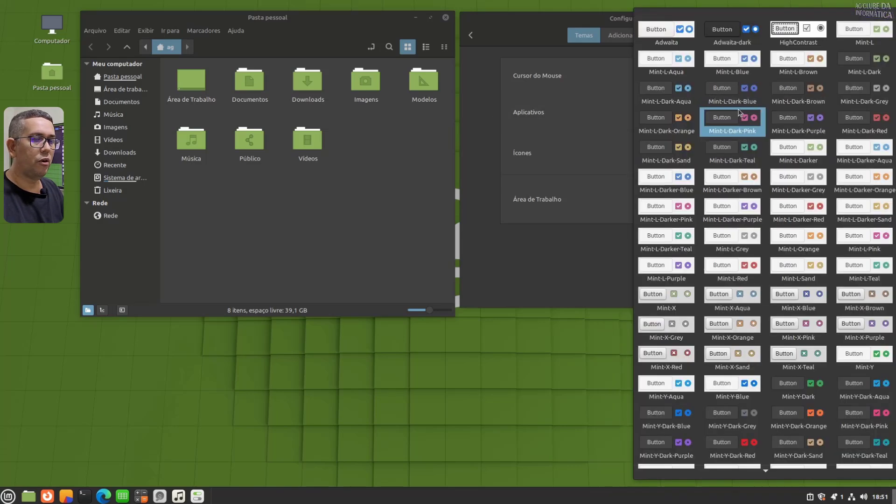
left_click(794, 119)
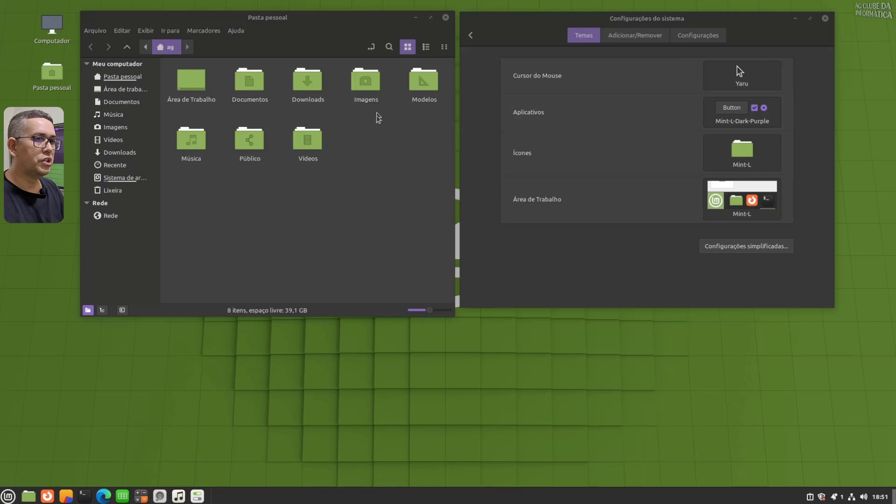
left_click(6, 495)
left_click(477, 351)
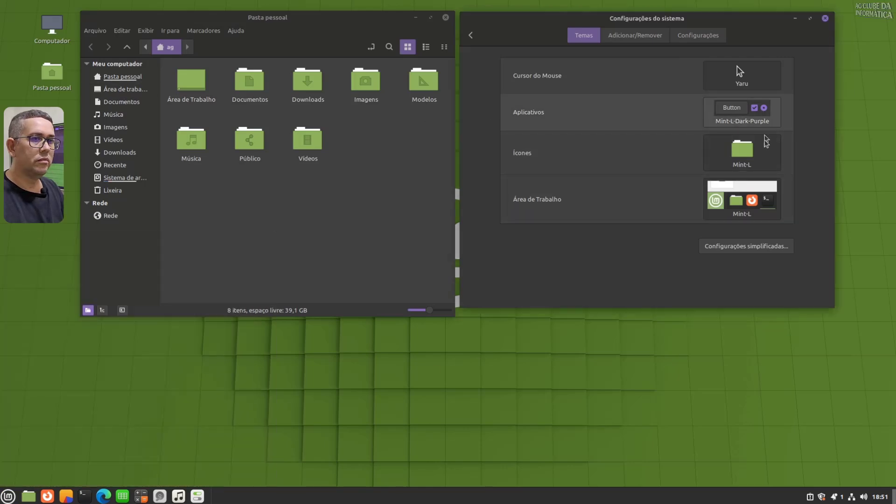
Step: Try the Mint-L-Darker-Brown theme for Aplicativos and check the applications menu with it
left_click(743, 120)
left_click(736, 181)
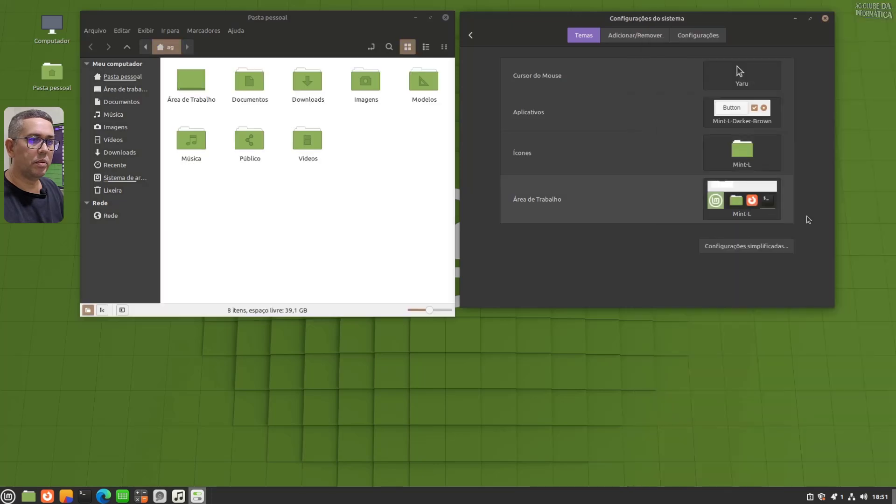
left_click(7, 496)
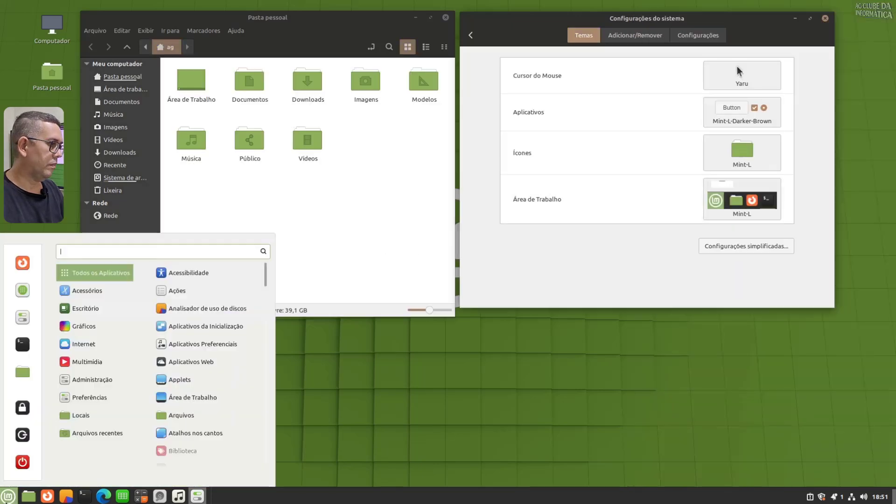
Step: Set the Aplicativos theme to Mint-L-Dark-Blue, check the applications menu, and minimize the settings window
left_click(743, 112)
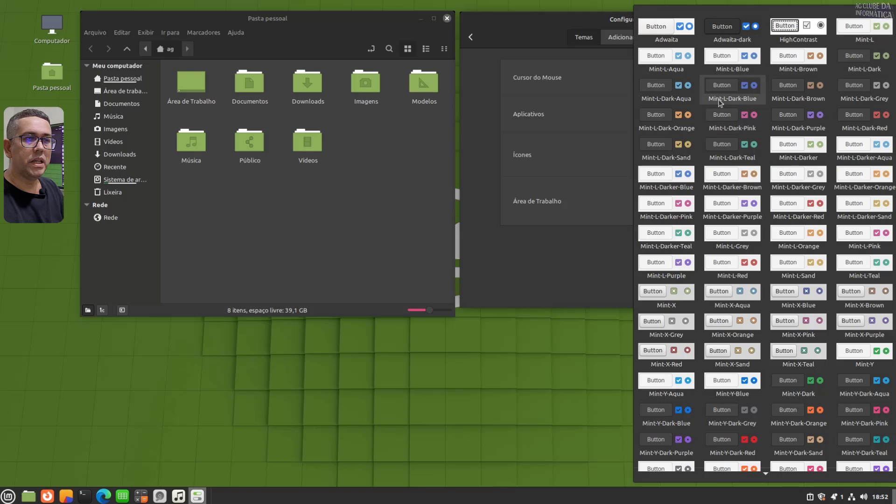
left_click(748, 102)
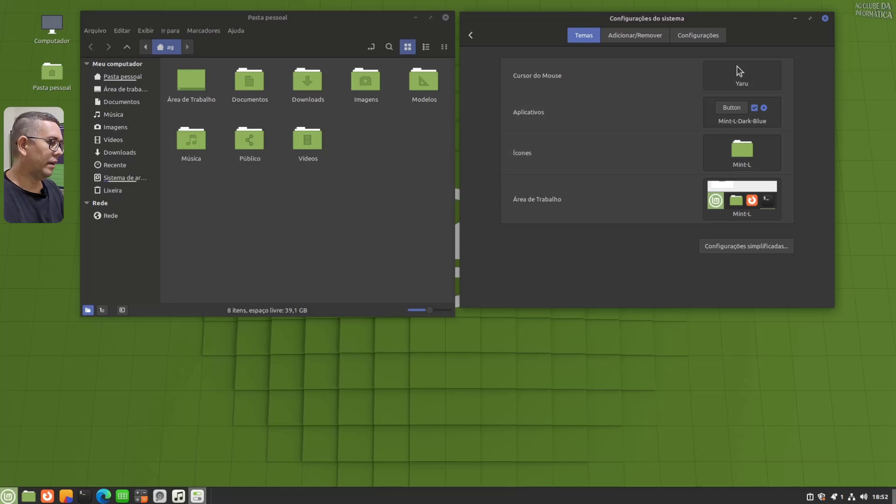
left_click(5, 498)
left_click(609, 406)
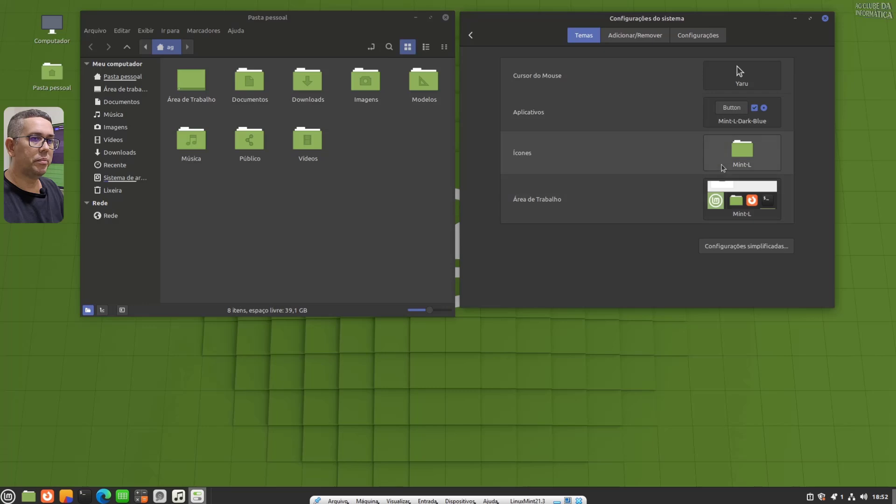
left_click(797, 19)
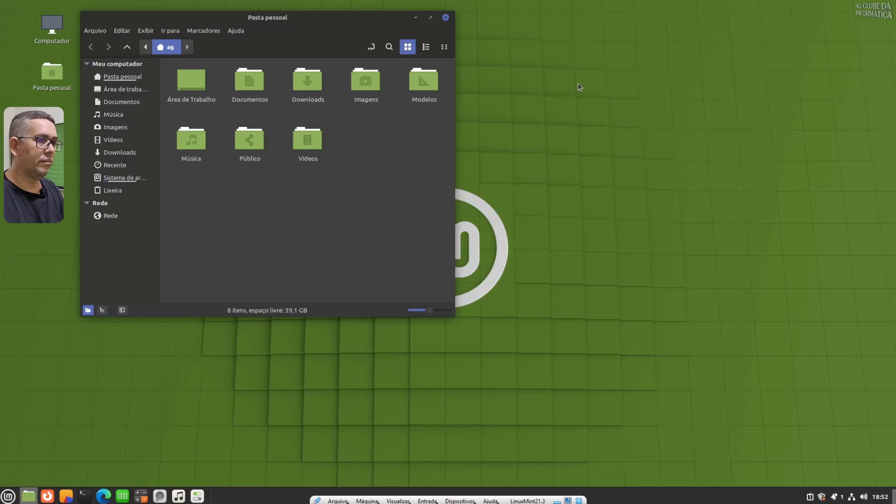
Step: Browse the wallpaper collections, set the desktop background to Indonesia from the Vanessa collection, and close the background settings
right_click(609, 73)
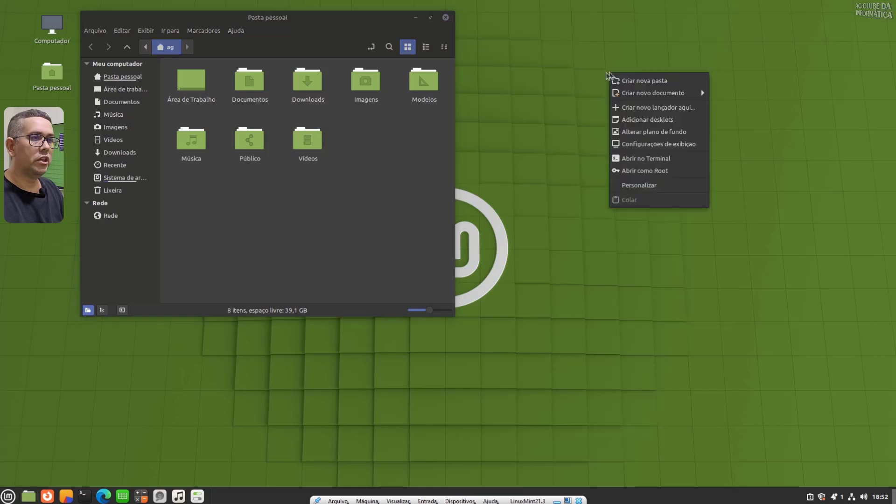
left_click(679, 134)
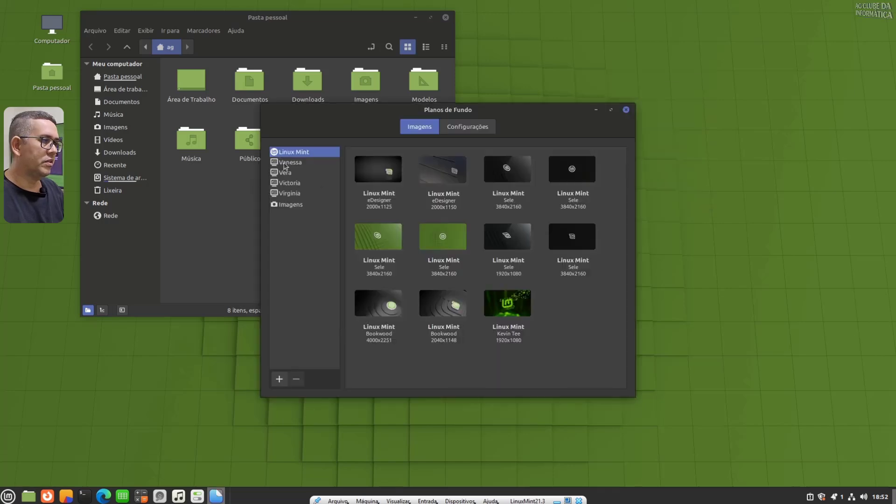
left_click(285, 164)
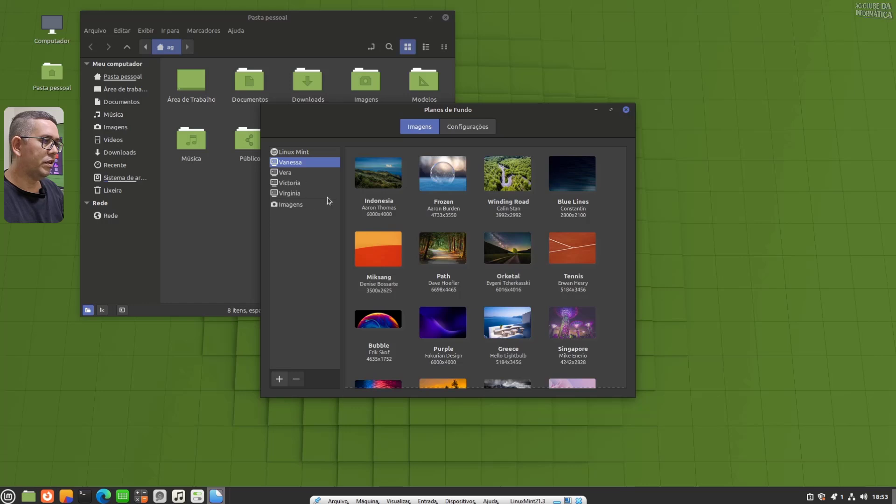
left_click(289, 205)
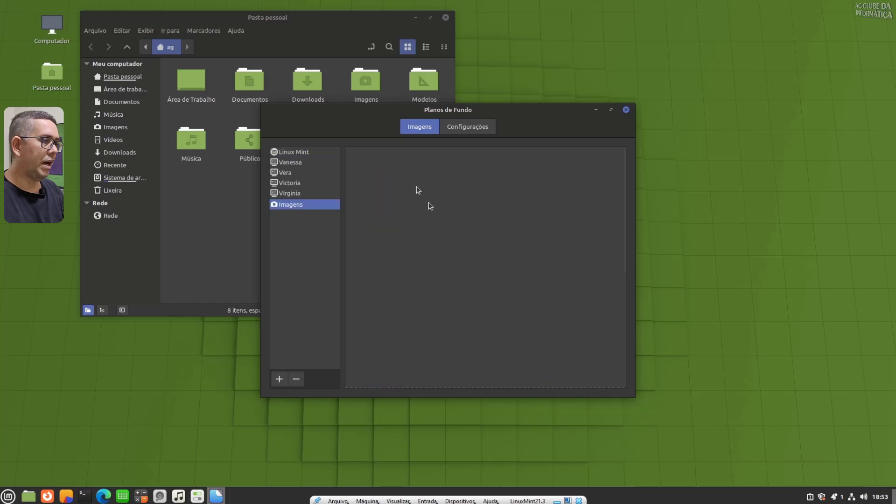
left_click(285, 163)
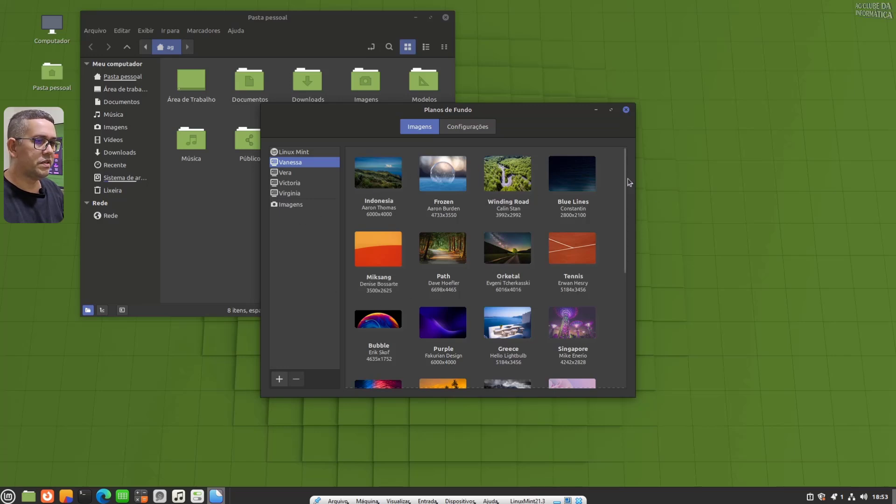
left_click_drag(626, 188, 621, 154)
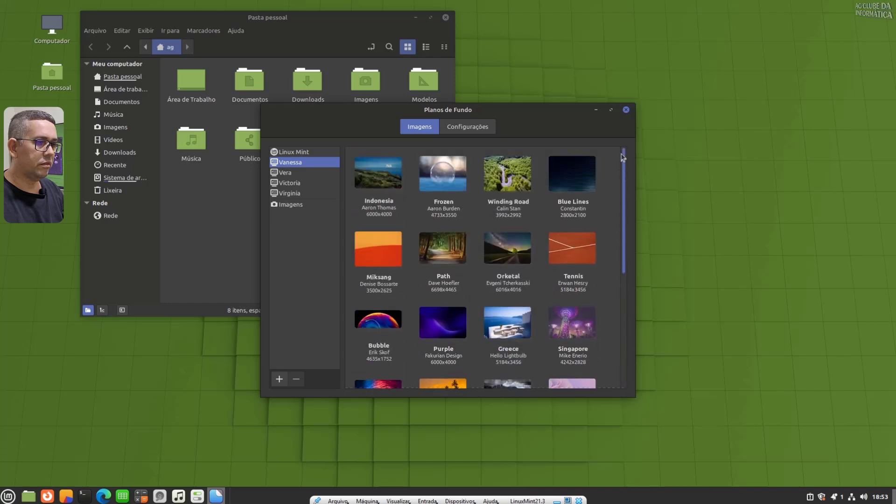
left_click(379, 178)
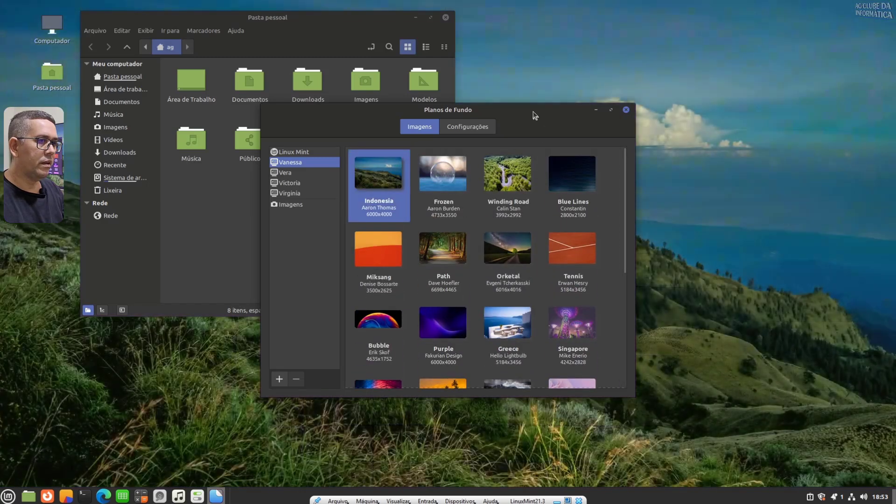
left_click_drag(536, 116, 669, 167)
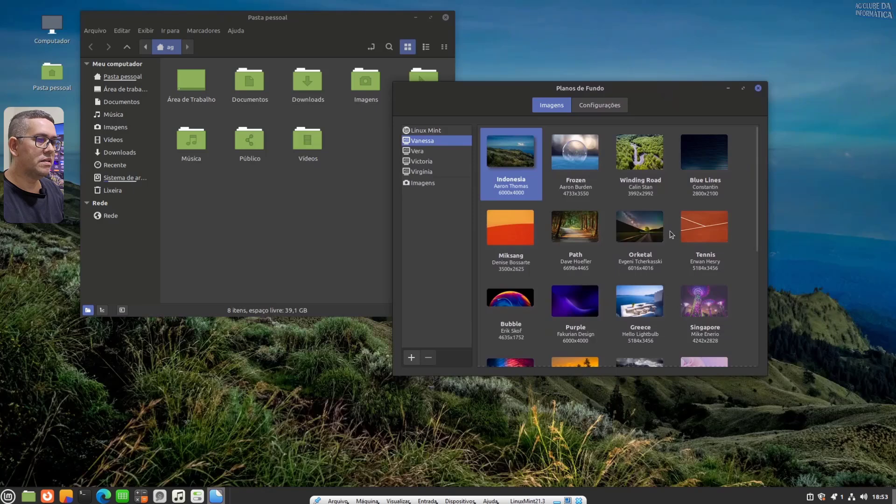
left_click_drag(645, 123, 718, 79)
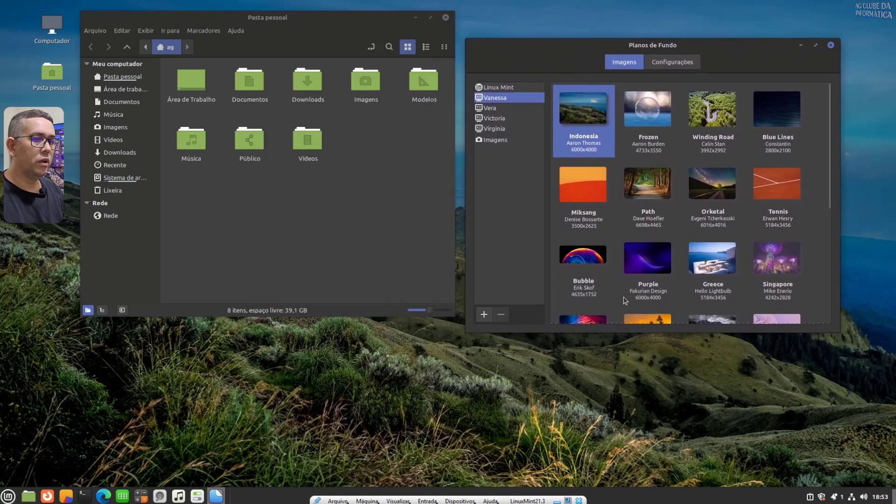
left_click(832, 45)
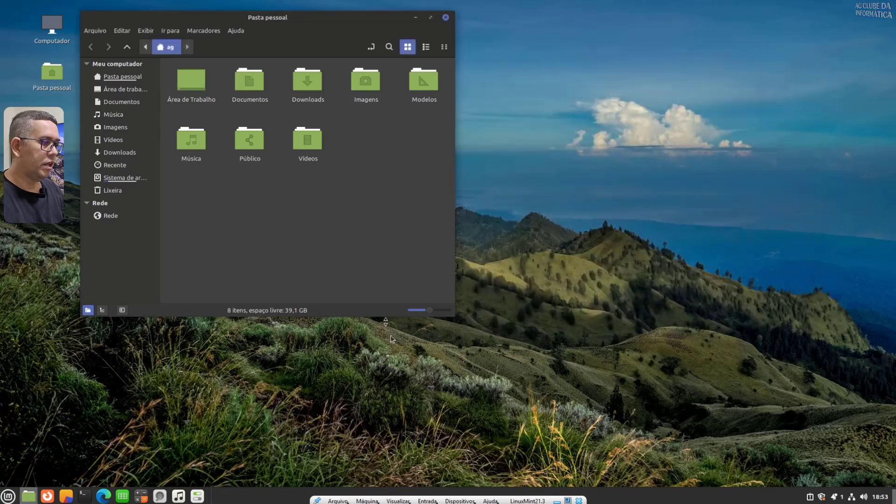
Step: Restore the theme settings window, try the Mint-L-Red theme for Ícones, and check the applications menu with it
left_click(197, 497)
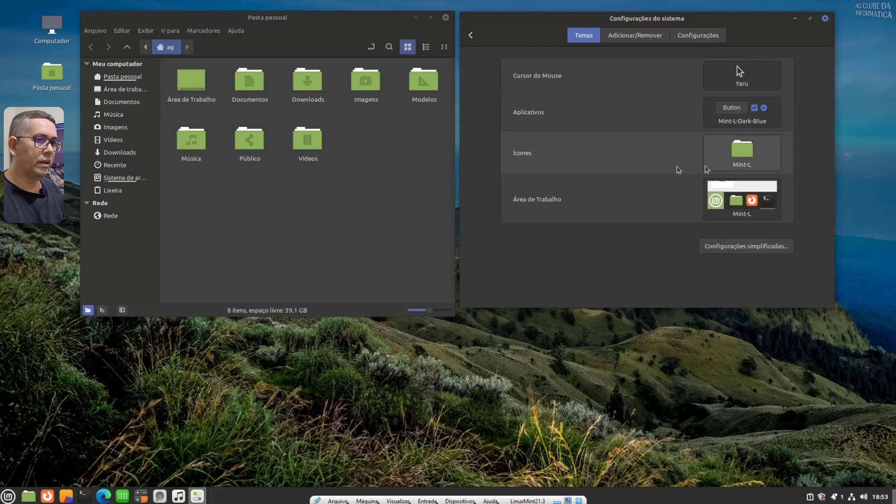
left_click(740, 156)
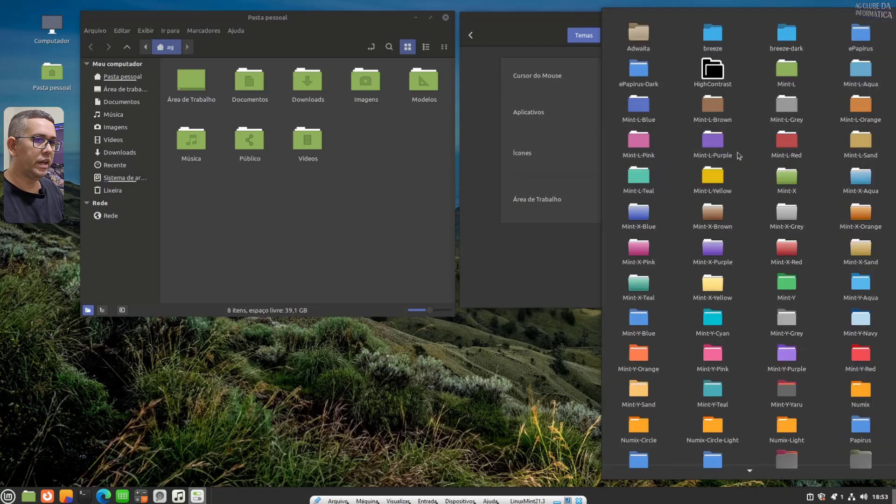
key("Escape")
left_click(739, 154)
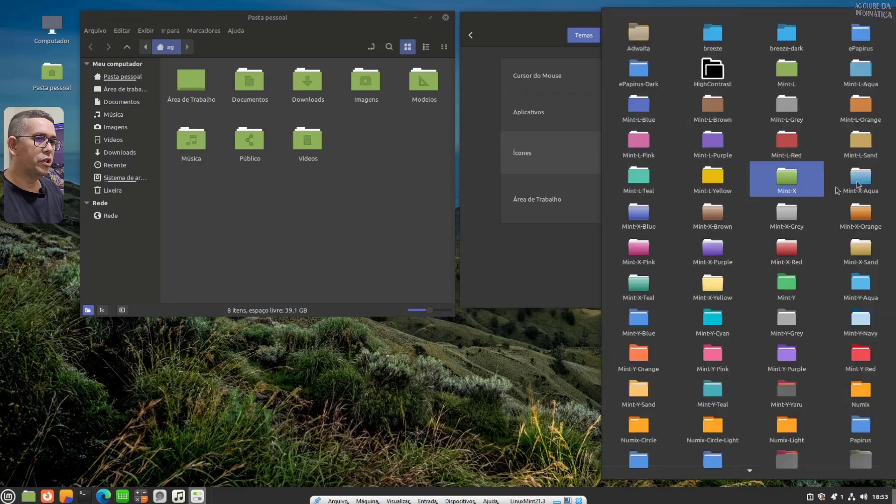
left_click(812, 152)
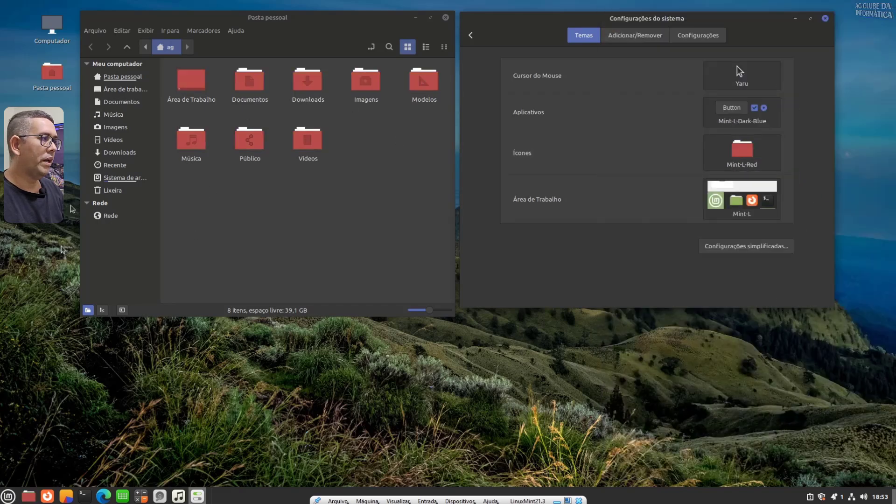
left_click(9, 496)
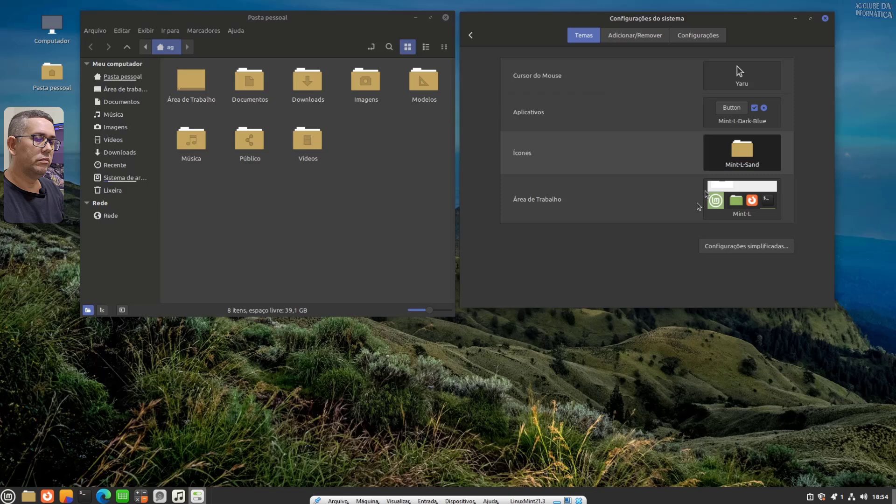
Step: Try the Mint-X-Purple and Mint-Y-Cyan themes for Ícones and compare the folder icons
left_click(742, 153)
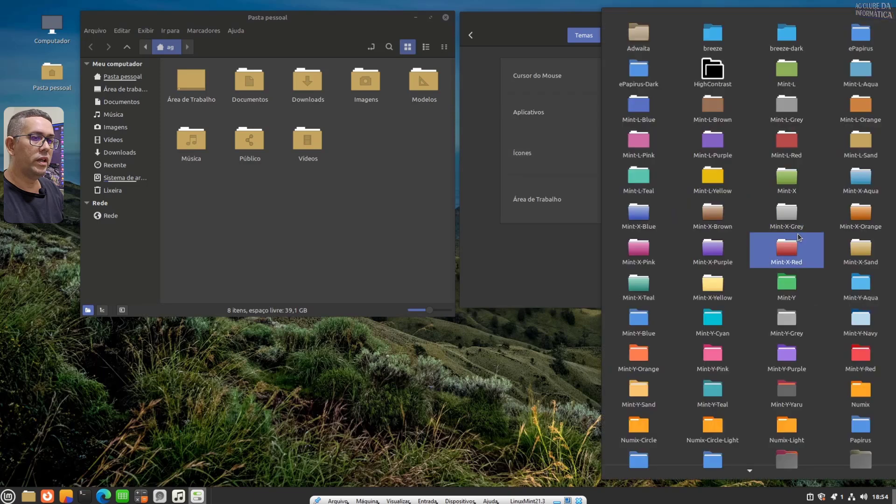
left_click(713, 237)
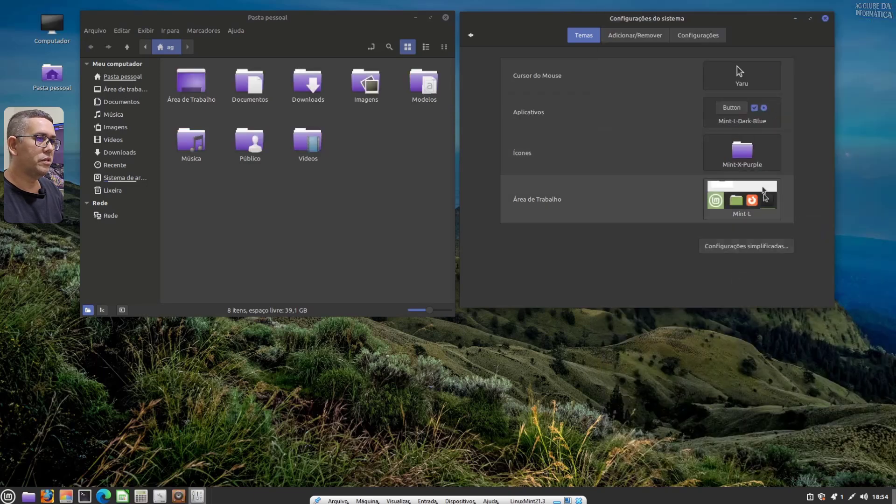
left_click(746, 157)
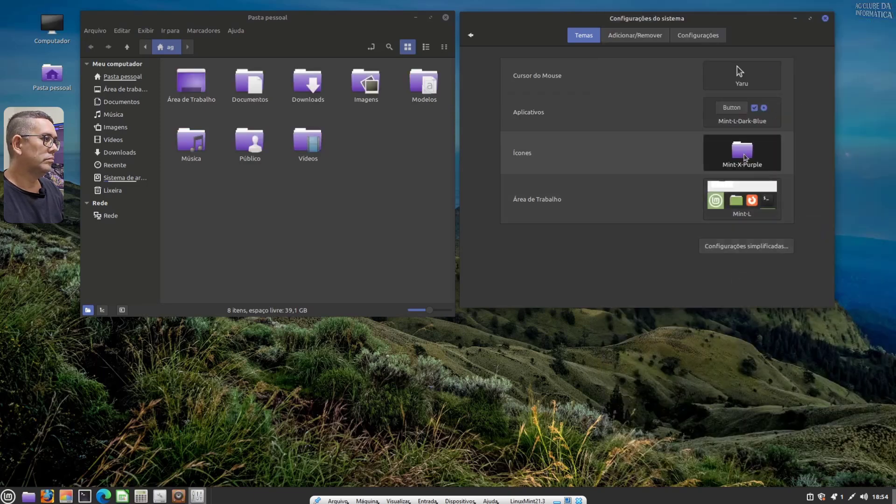
scroll(716, 293, "down", 1)
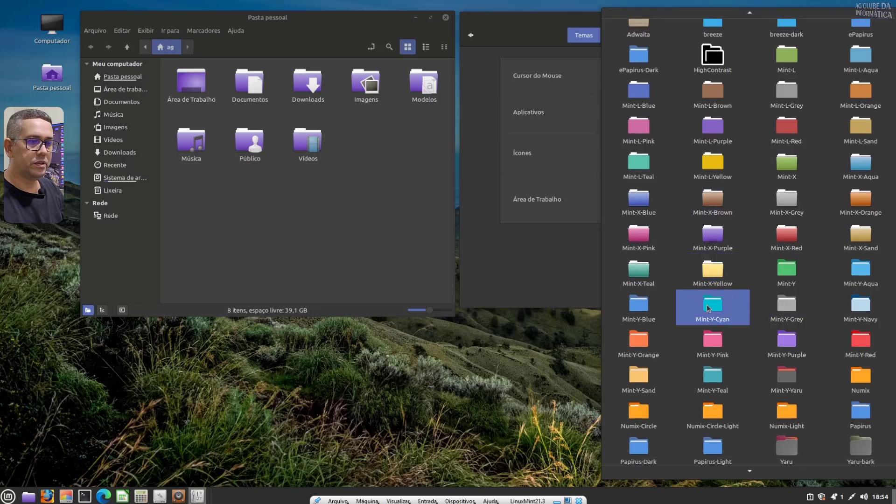
left_click(708, 308)
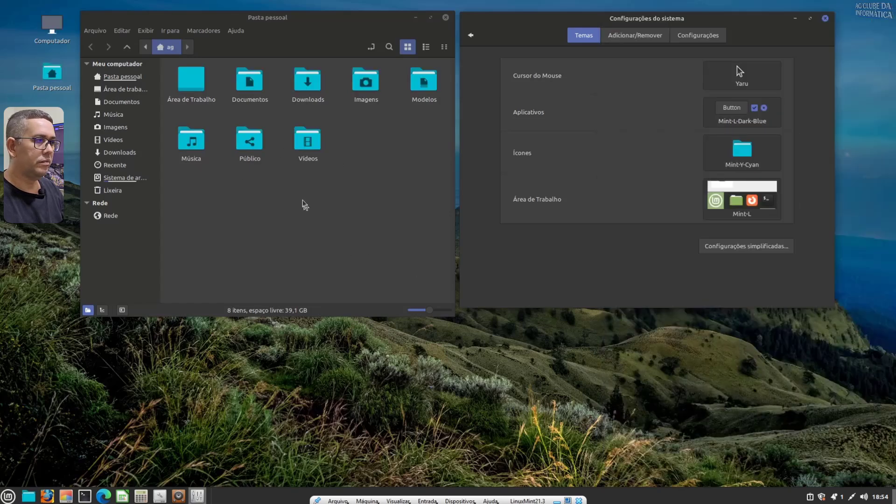
Step: Set the Ícones theme to Mint-L-Blue
left_click(739, 157)
left_click(531, 269)
left_click(740, 154)
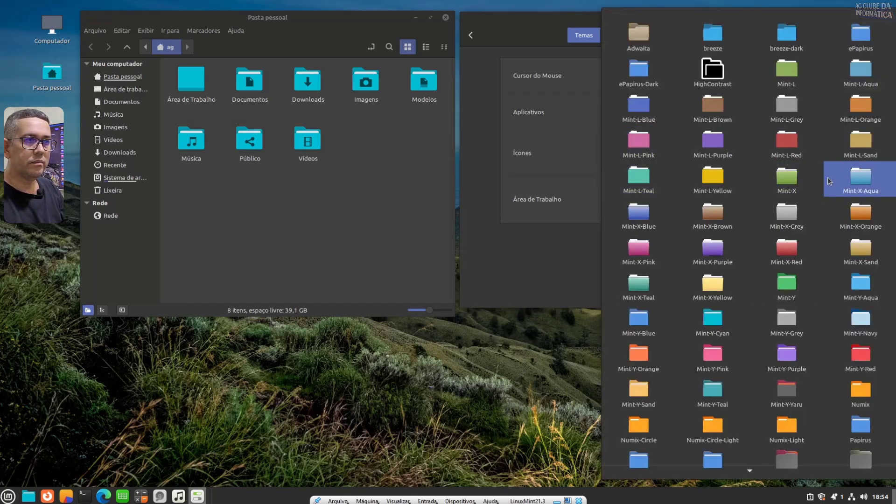
left_click(643, 104)
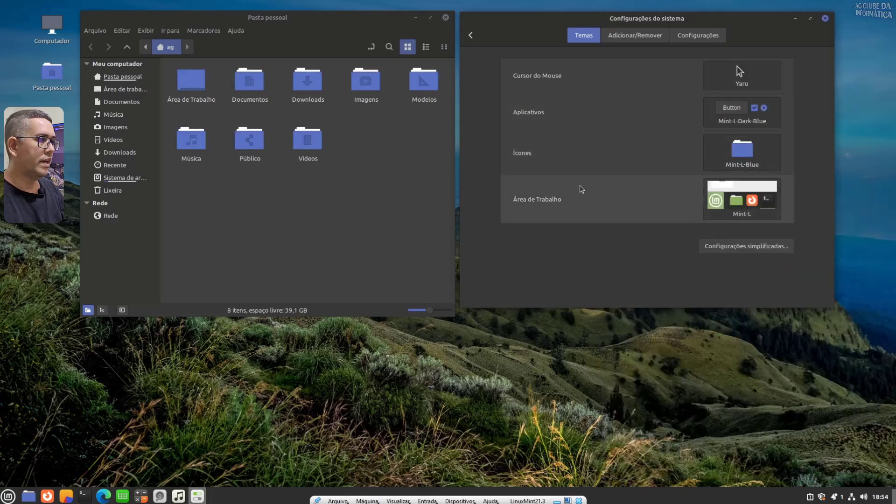
left_click(741, 152)
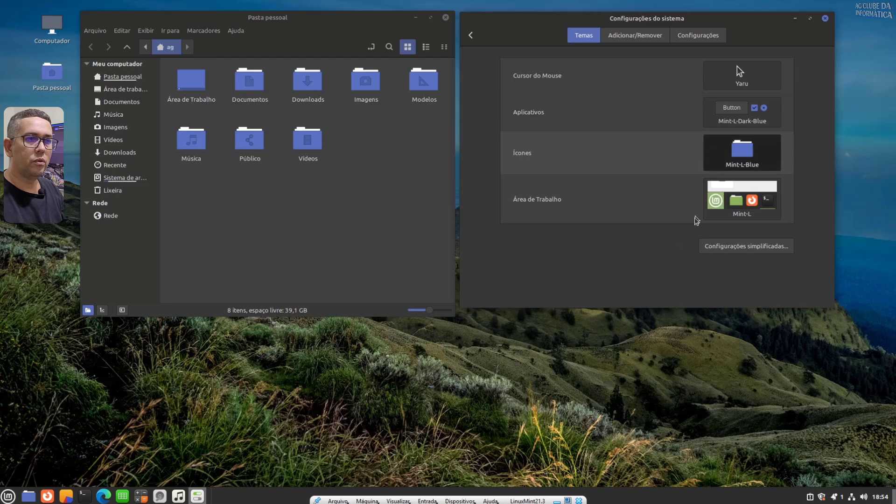
left_click(557, 161)
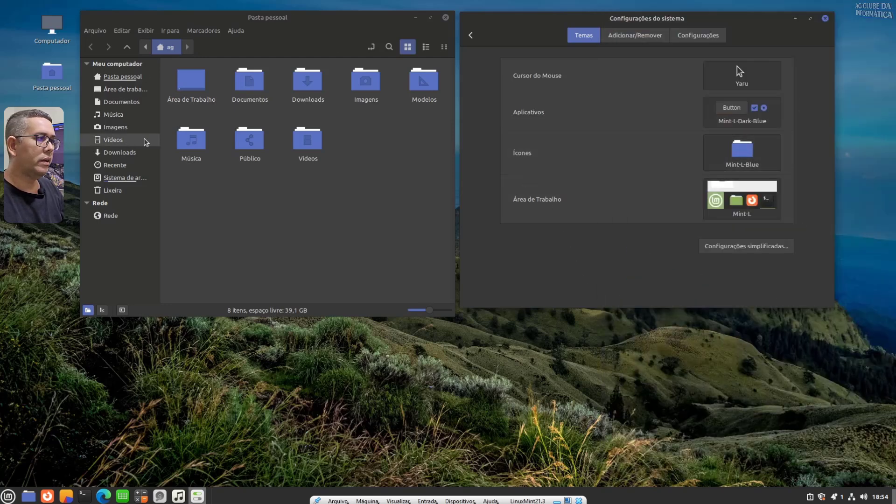
Step: Select the Mint-L theme for Área de Trabalho and check the applications menu with it
left_click(752, 217)
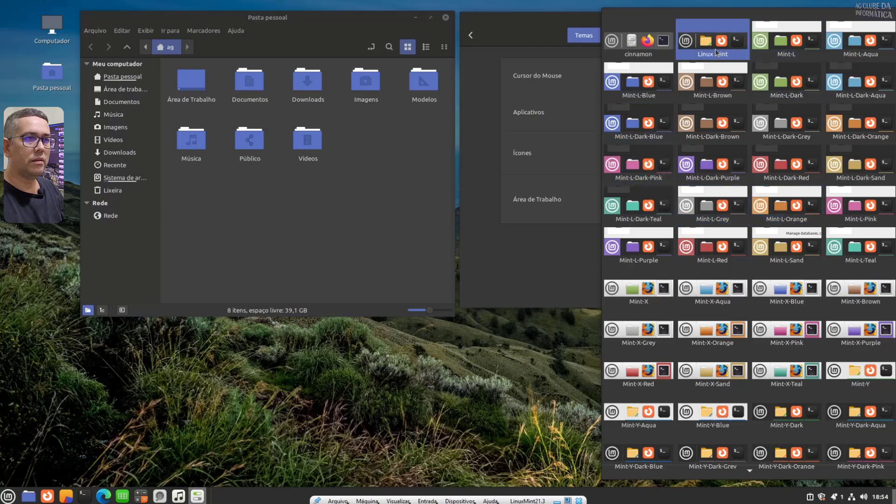
left_click(789, 48)
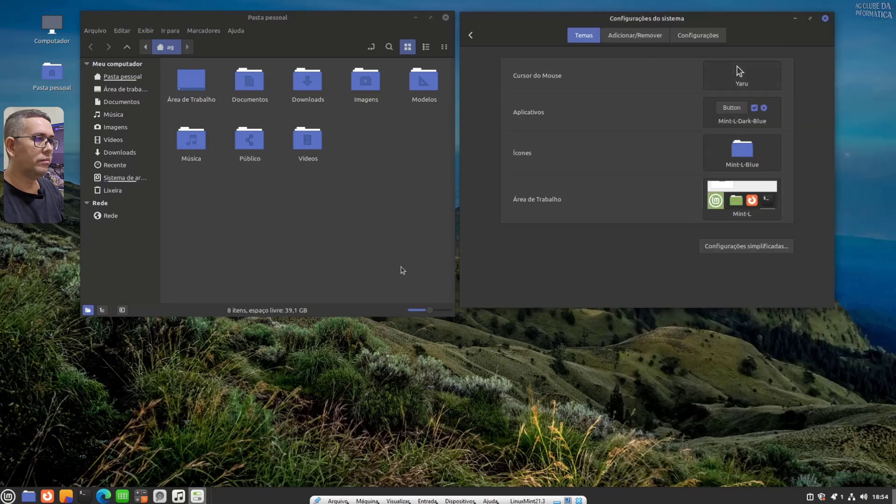
left_click(8, 496)
key("Escape")
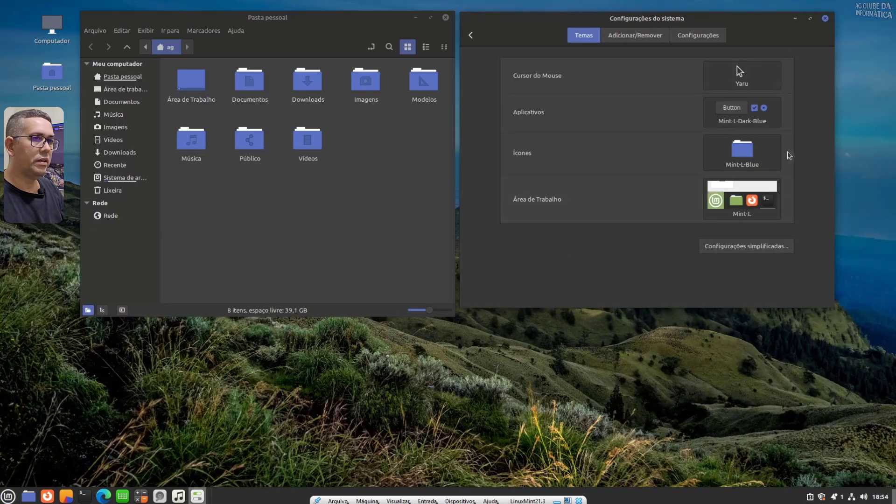
Step: Try the Mint-L-Dark-Aqua theme for Área de Trabalho and check how the applications menu and calendar look
left_click(743, 199)
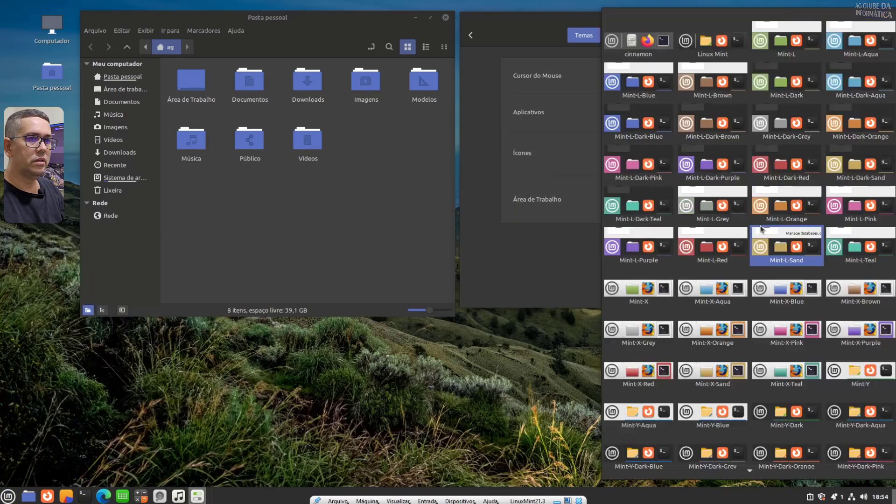
left_click(867, 87)
left_click(6, 496)
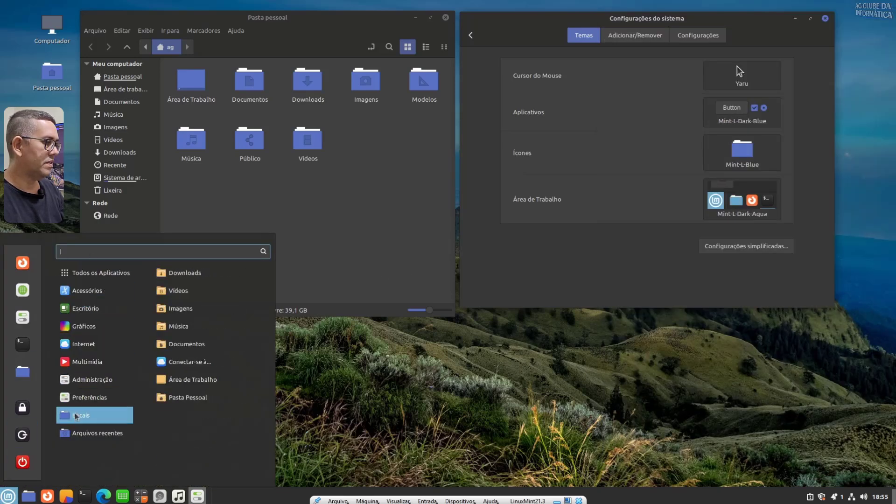
mouse_move(93, 309)
key("Escape")
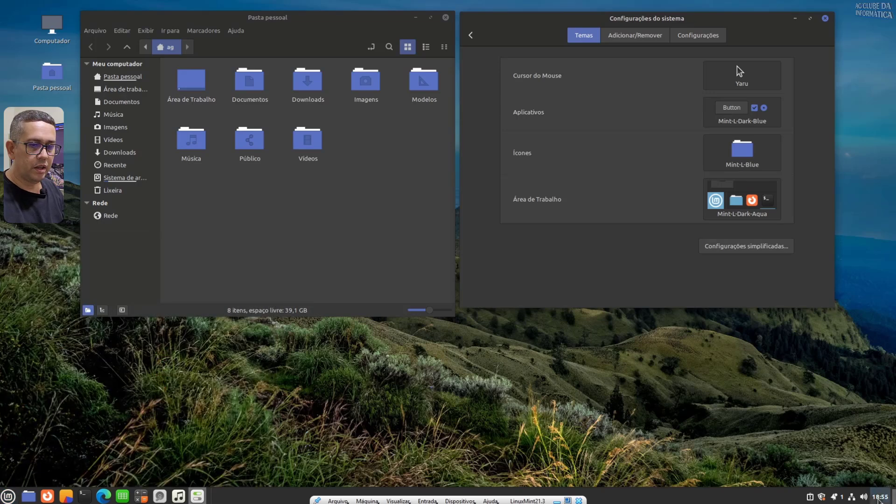
left_click(880, 496)
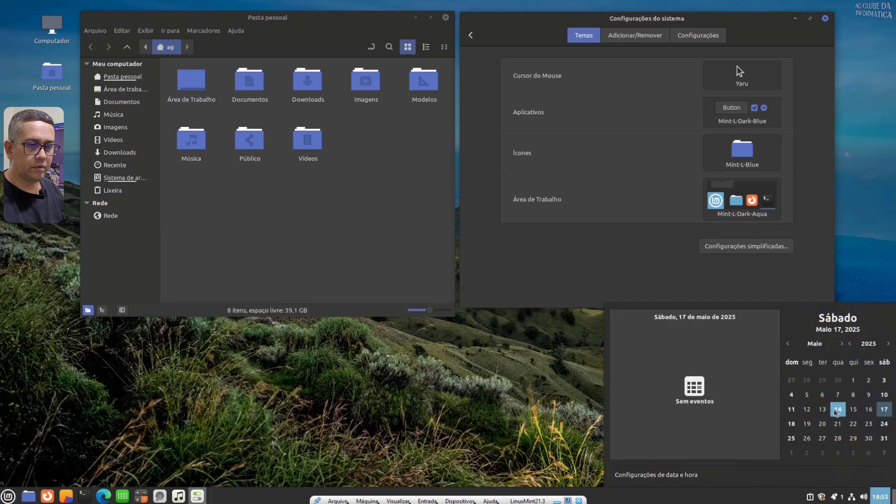
left_click(539, 384)
Step: Try the Mint-L-Dark-Blue and Mint-X-Blue themes for Área de Trabalho, checking the applications menu with each
left_click(755, 216)
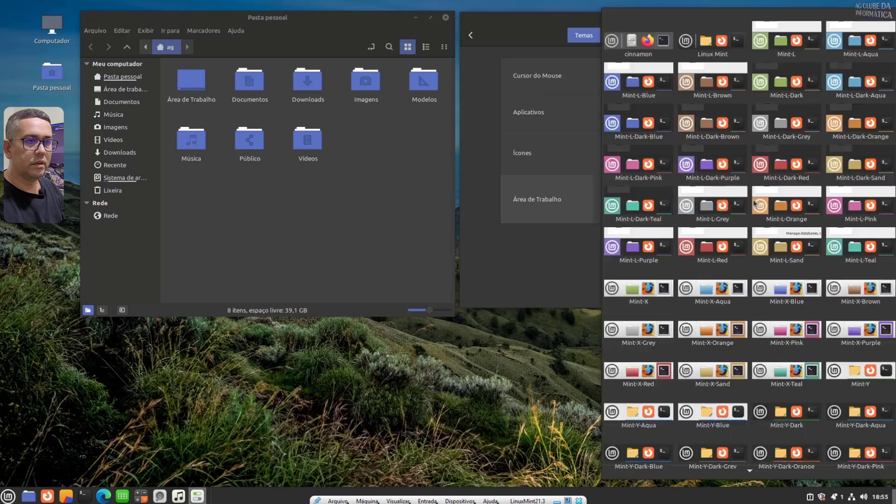
left_click(639, 123)
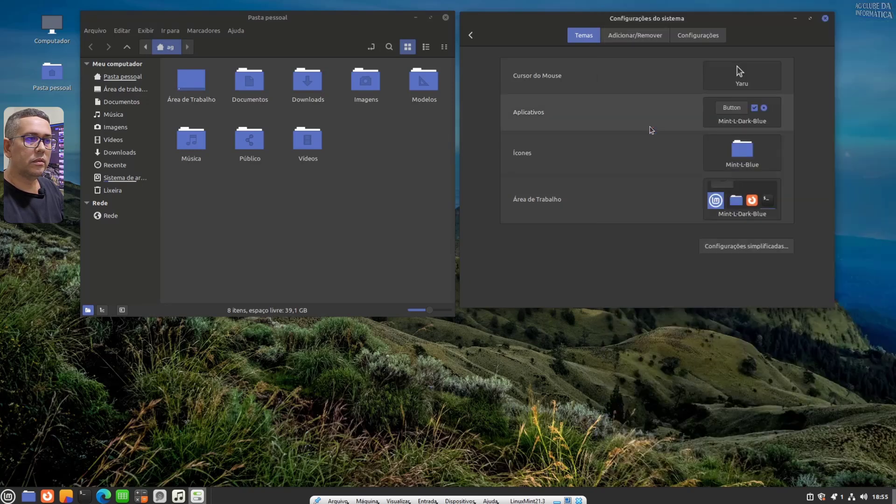
left_click(8, 496)
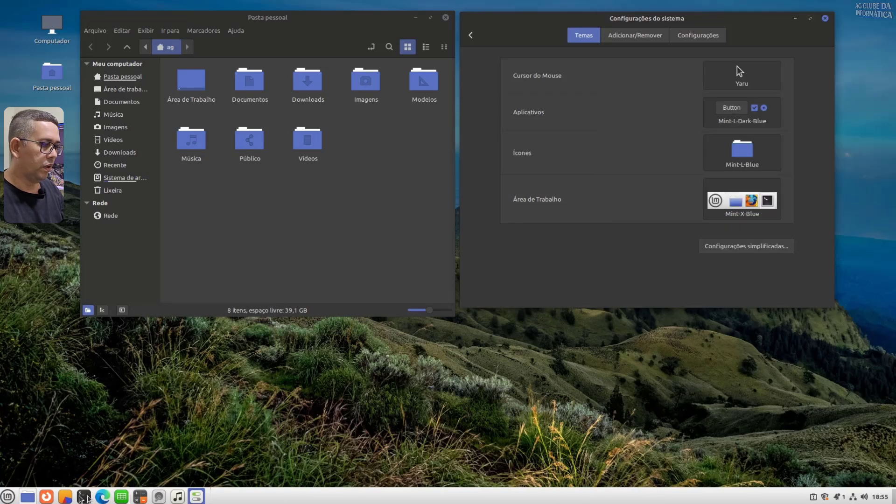
left_click(8, 496)
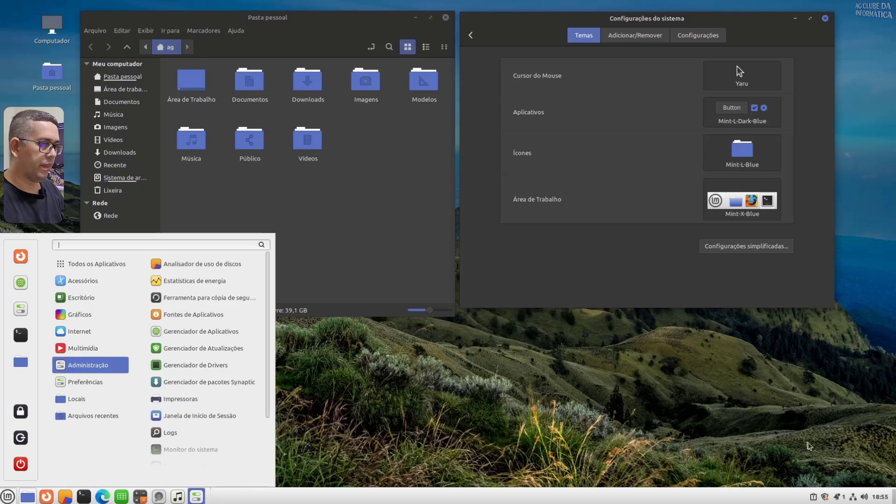
Step: Check how the taskbar calendar looks with the Mint-X-Blue desktop theme
left_click(881, 498)
left_click(881, 498)
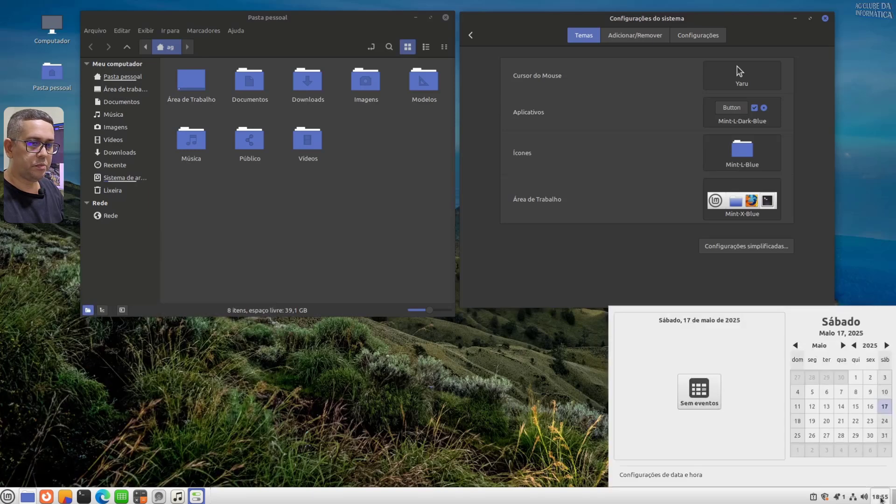
left_click(881, 498)
Step: Try the Mint-Y-Dark-Grey theme for Área de Trabalho, check the applications menu with it, and look over the other installed desktop themes
left_click(749, 208)
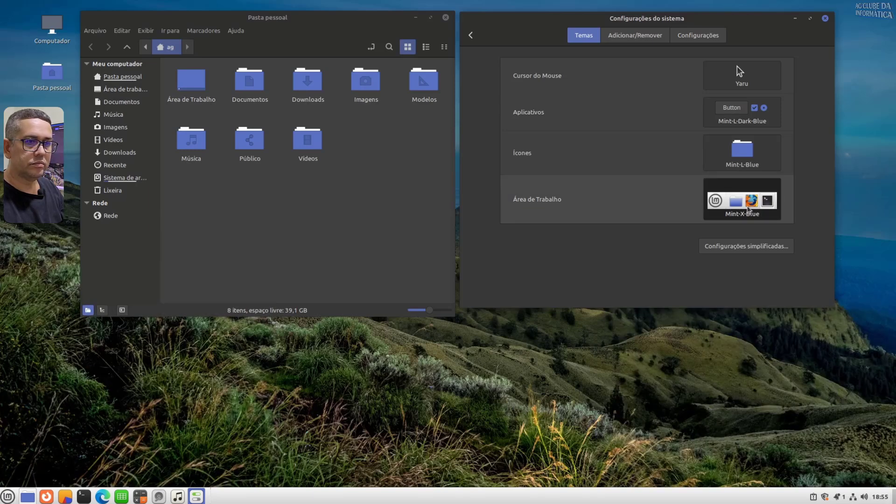
scroll(756, 233, "down", 2)
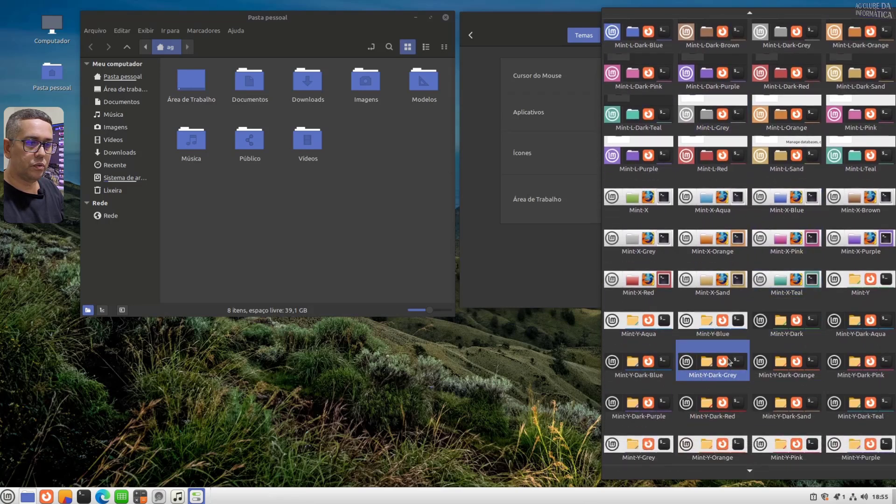
scroll(725, 358, "down", 1)
left_click(717, 343)
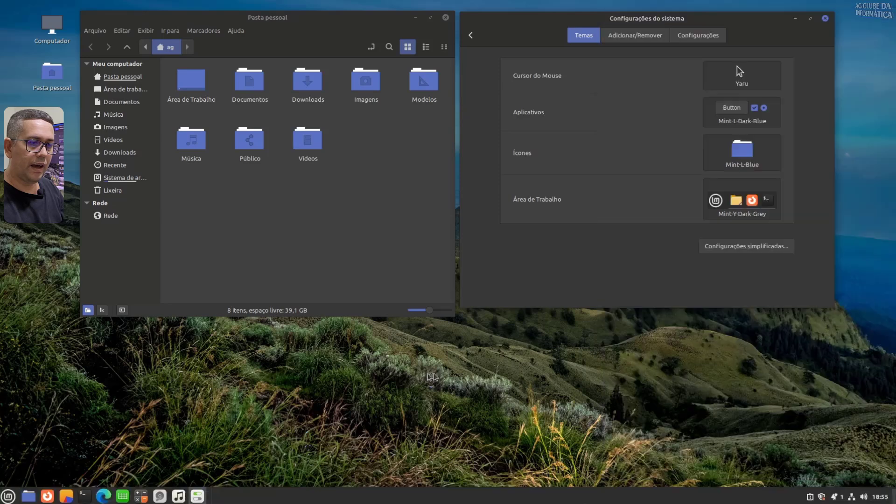
left_click(8, 496)
left_click(8, 496)
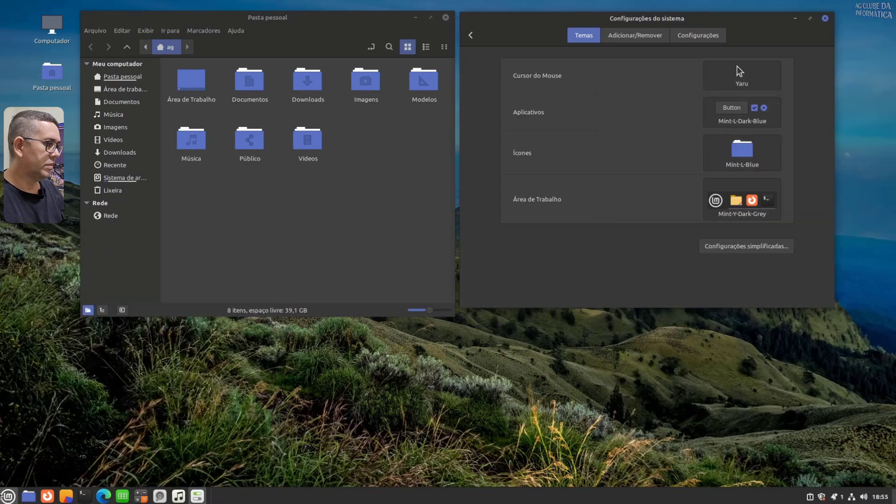
left_click(743, 200)
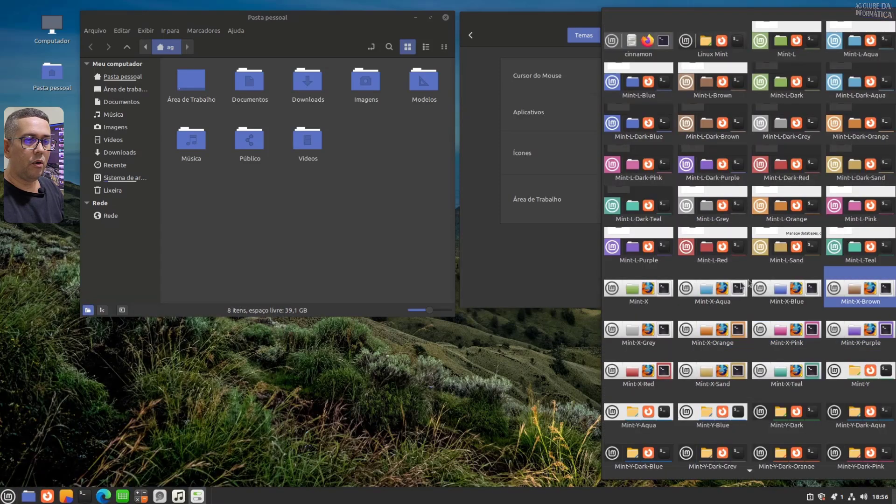
left_click(526, 220)
Step: Browse the downloadable themes sorted by Popularidade and install the CBlue theme
left_click(637, 37)
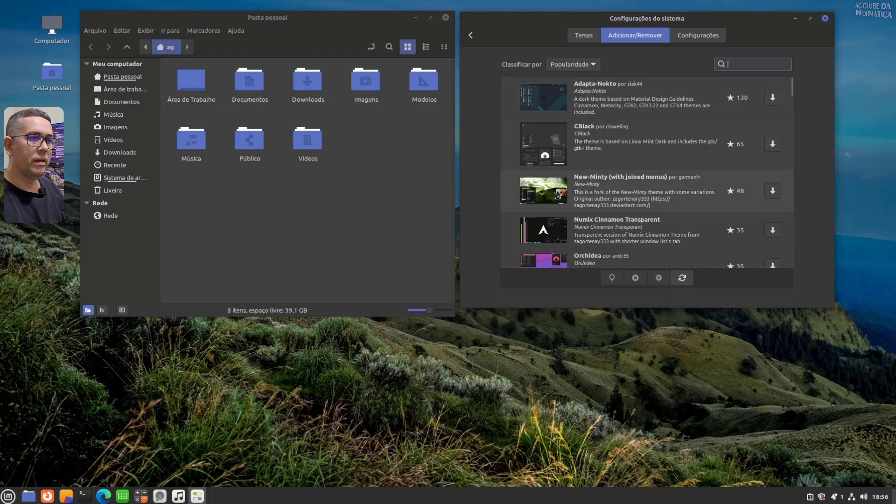
mouse_move(792, 85)
left_mouse_down()
mouse_move(783, 189)
mouse_move(782, 84)
left_mouse_up()
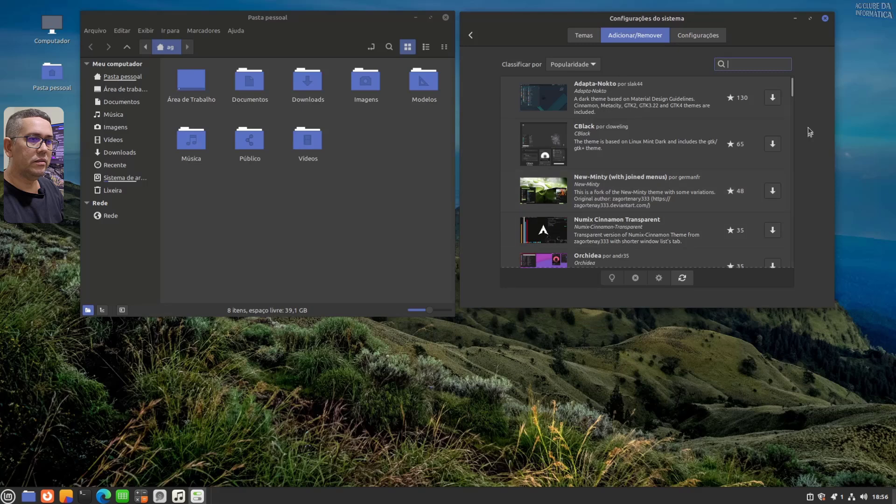
scroll(792, 93, "down", 10)
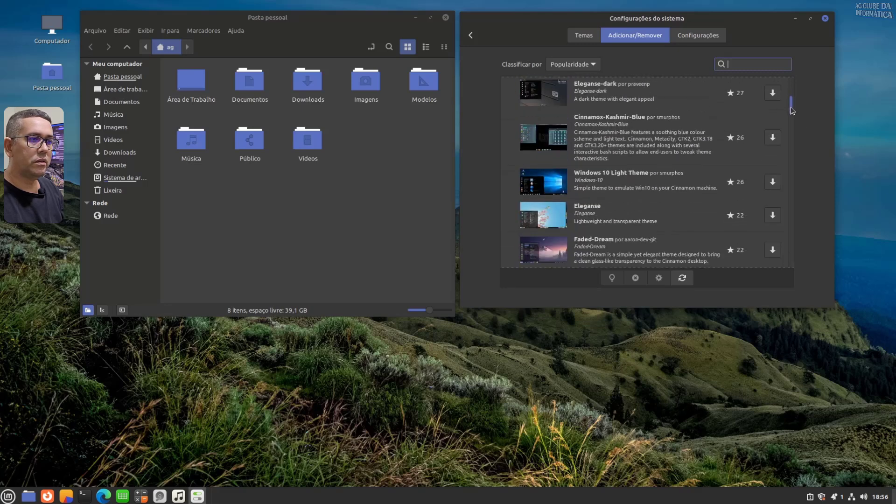
left_click_drag(791, 108, 791, 105)
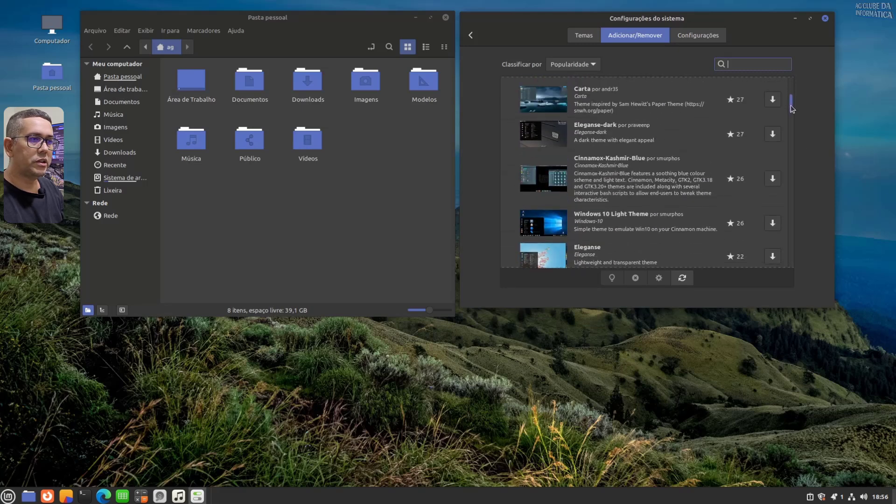
scroll(597, 203, "up", 2)
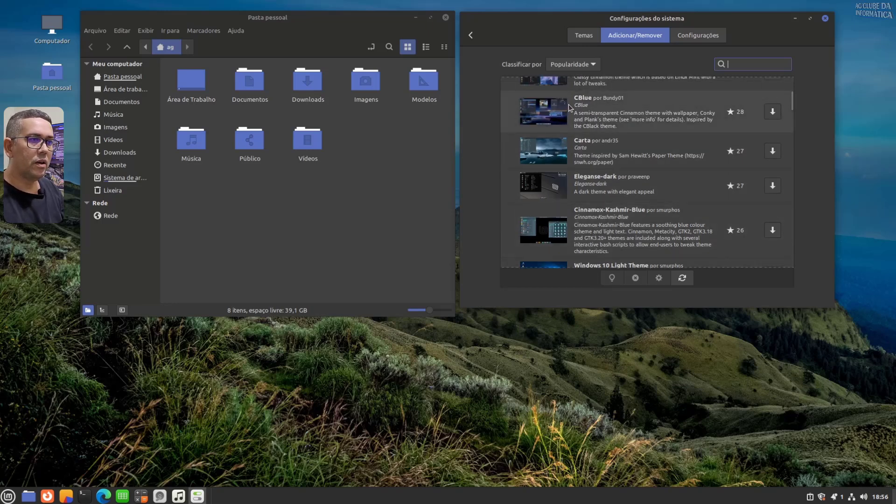
left_click(773, 112)
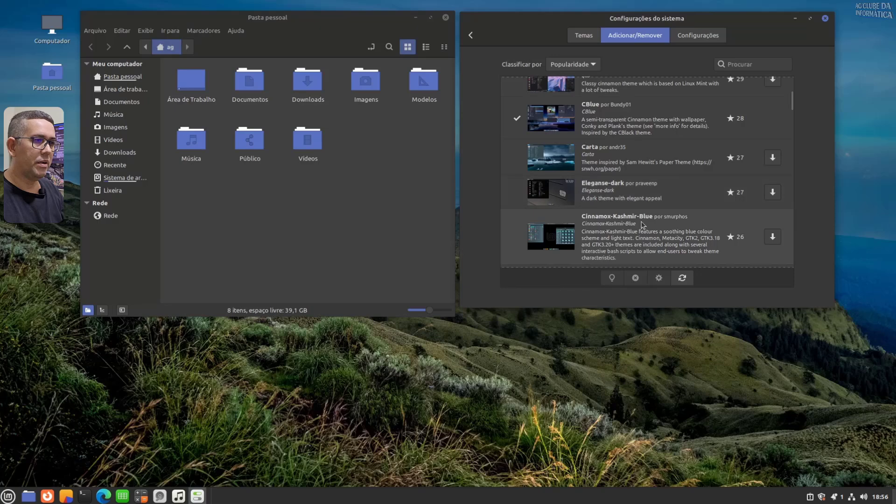
scroll(642, 226, "up", 3)
scroll(643, 225, "up", 3)
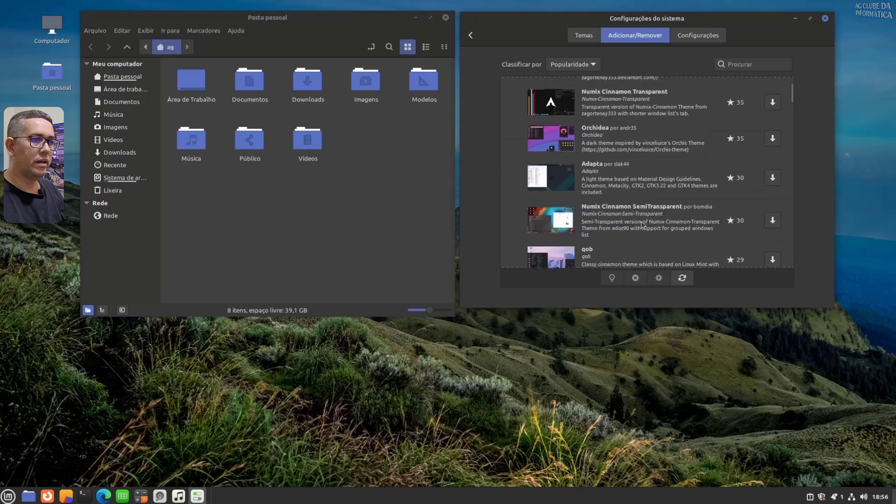
Step: Set the Área de Trabalho theme to the downloaded CBlue
left_click(584, 37)
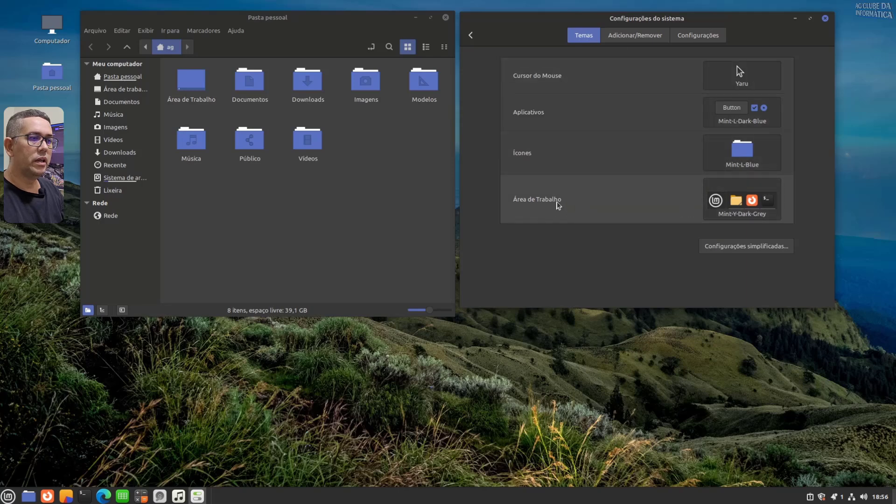
left_click(743, 199)
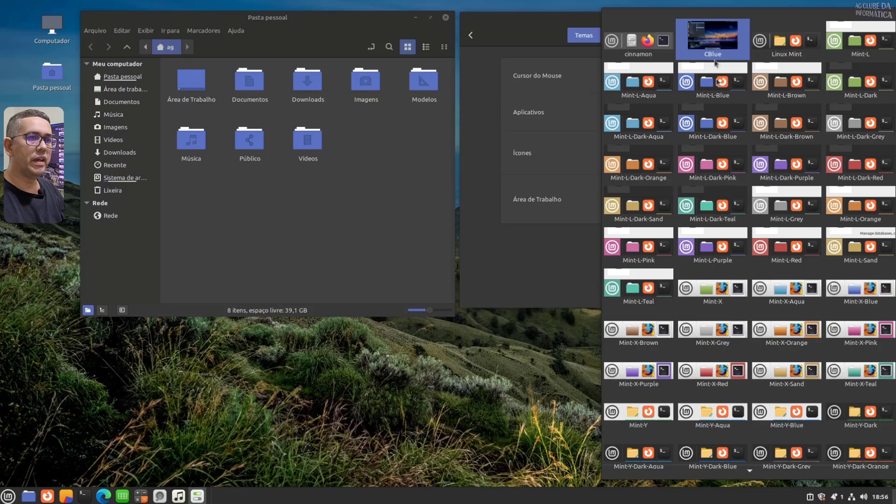
scroll(785, 345, "down", 4)
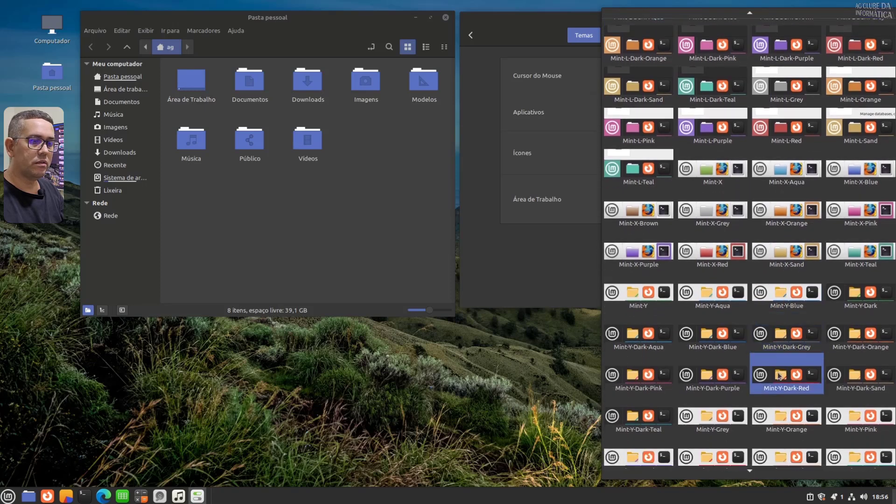
scroll(764, 444, "up", 1)
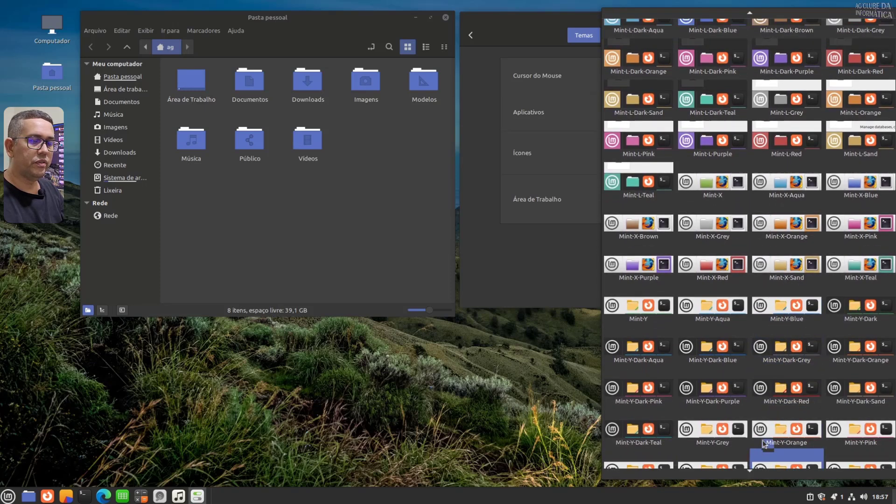
scroll(764, 443, "up", 2)
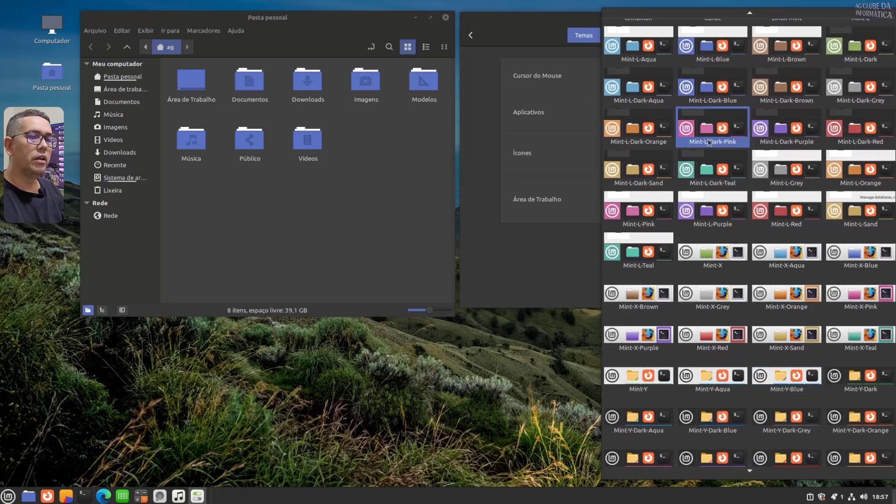
scroll(715, 140, "up", 2)
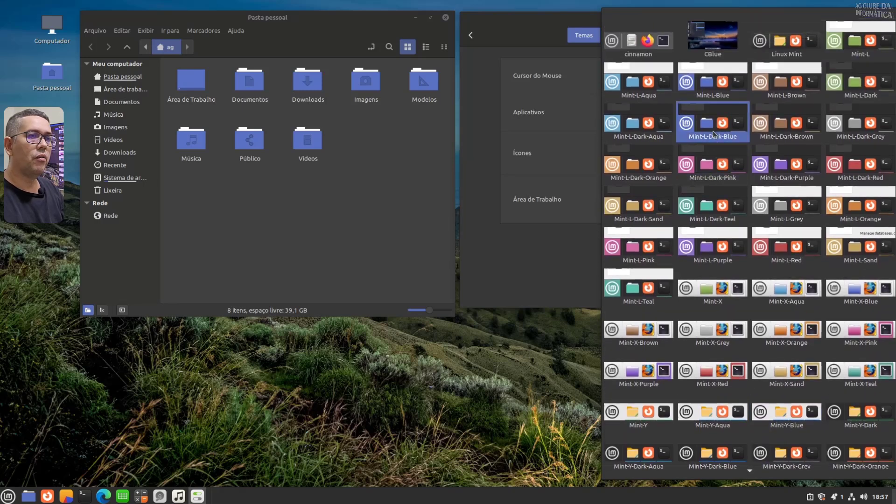
left_click(717, 42)
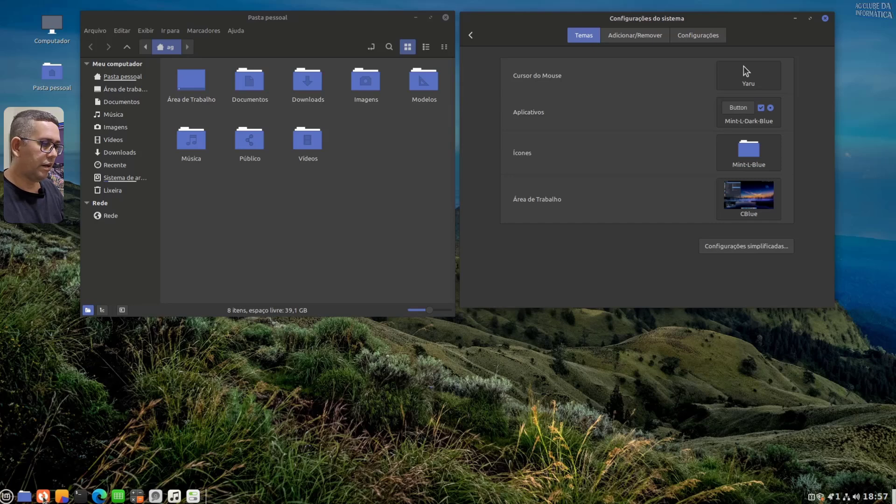
Step: Check how the applications menu, including Arquivos recentes, and the calendar look with the CBlue theme
left_click(6, 496)
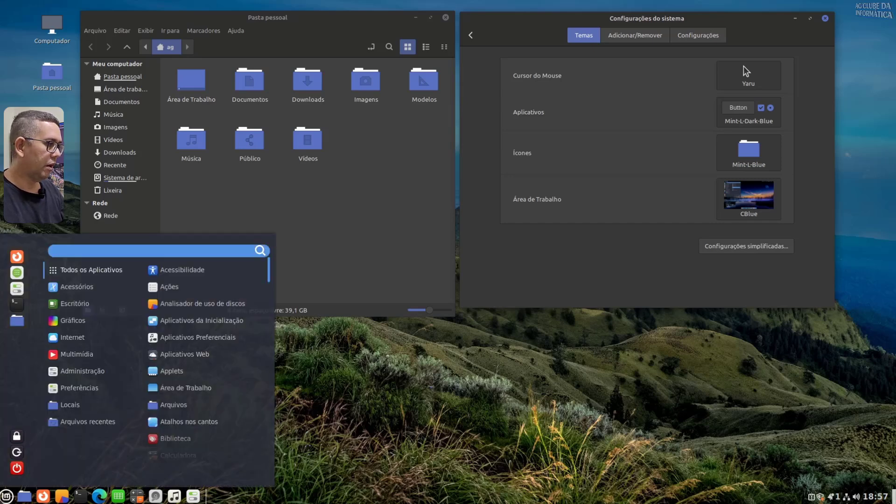
mouse_move(88, 422)
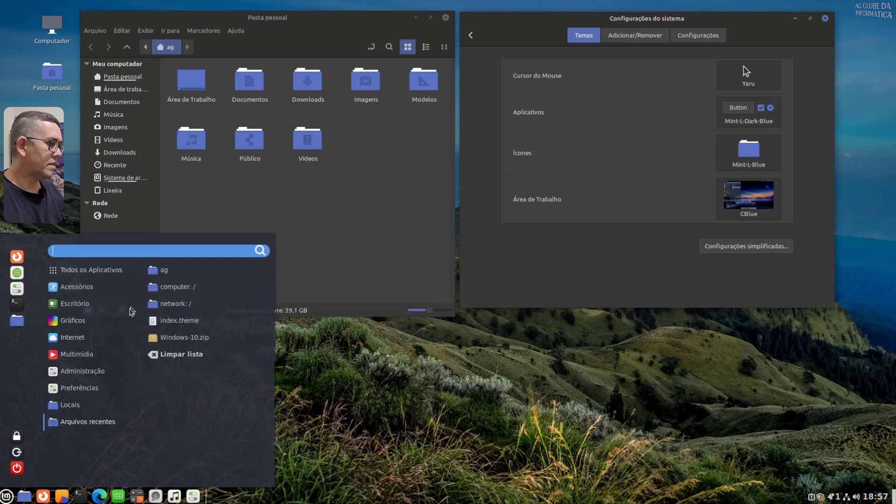
key("Escape")
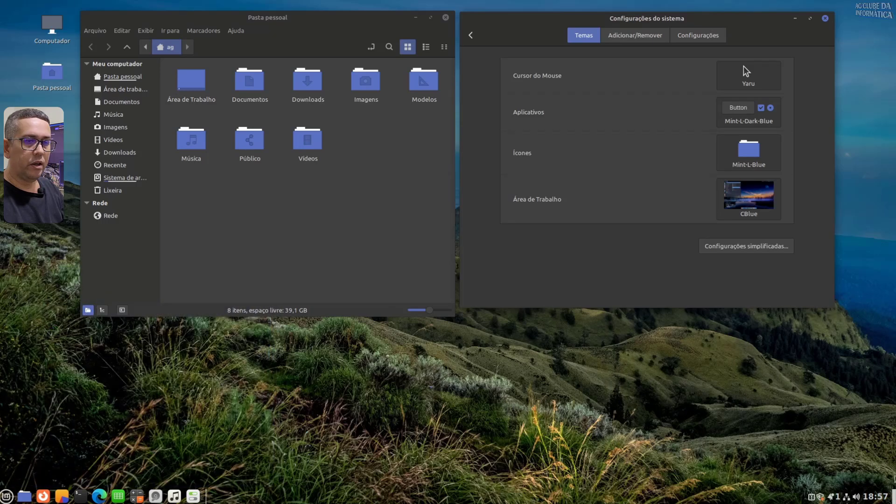
left_click(872, 498)
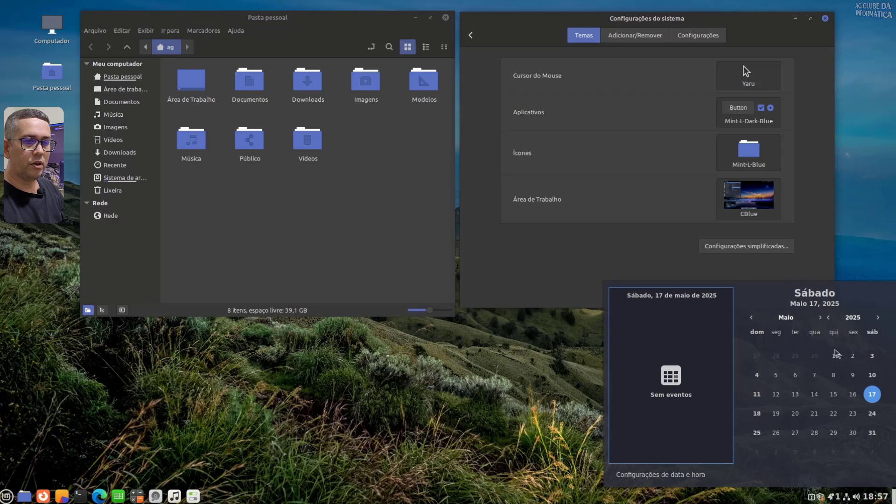
left_click(572, 399)
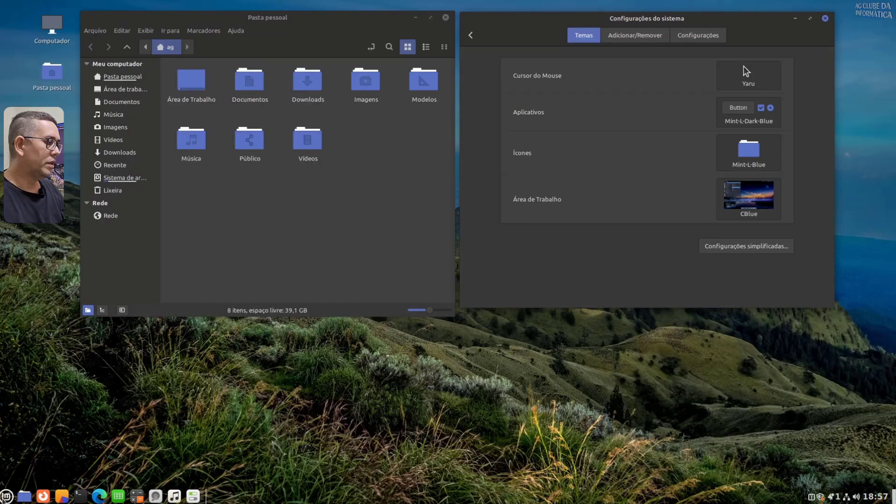
left_click(5, 500)
key("Escape")
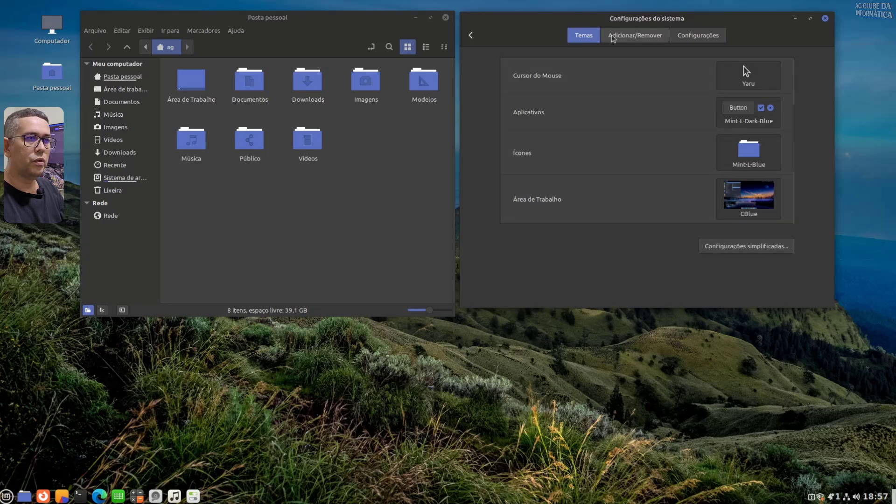
Step: Find the Cinnamox-Kashmir-Blue theme among the downloadable themes and install it
left_click(633, 37)
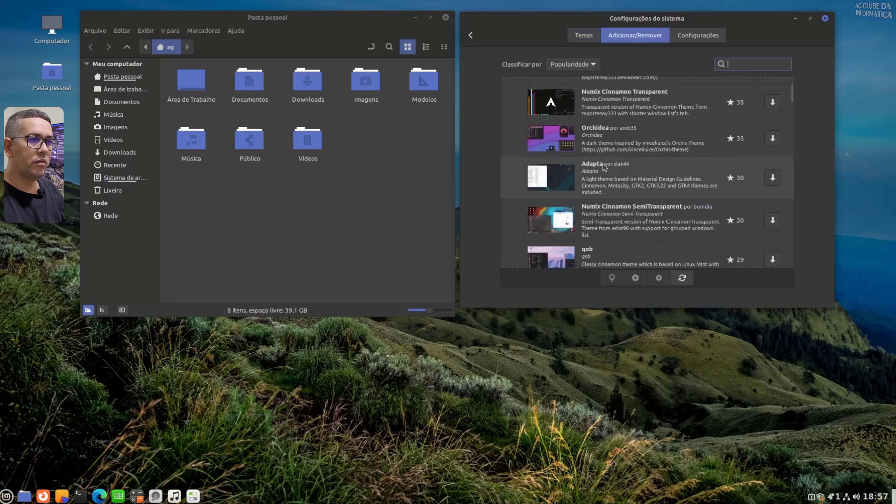
scroll(606, 167, "down", 5)
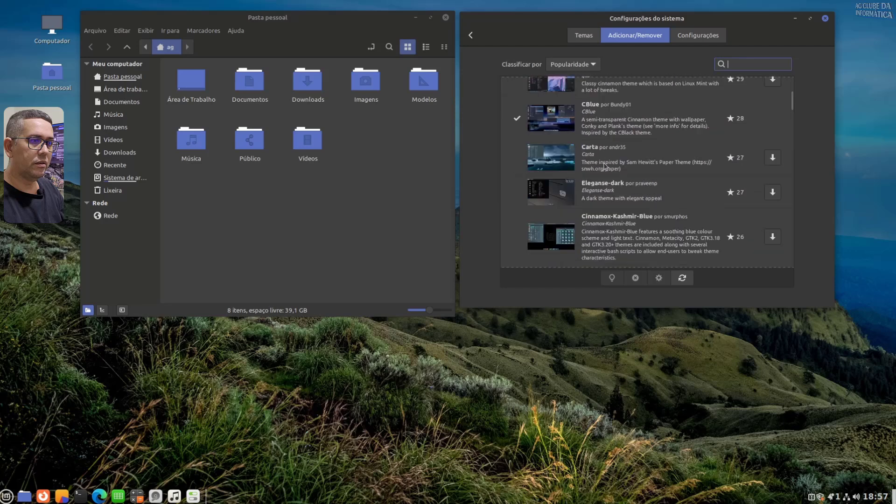
scroll(606, 167, "down", 1)
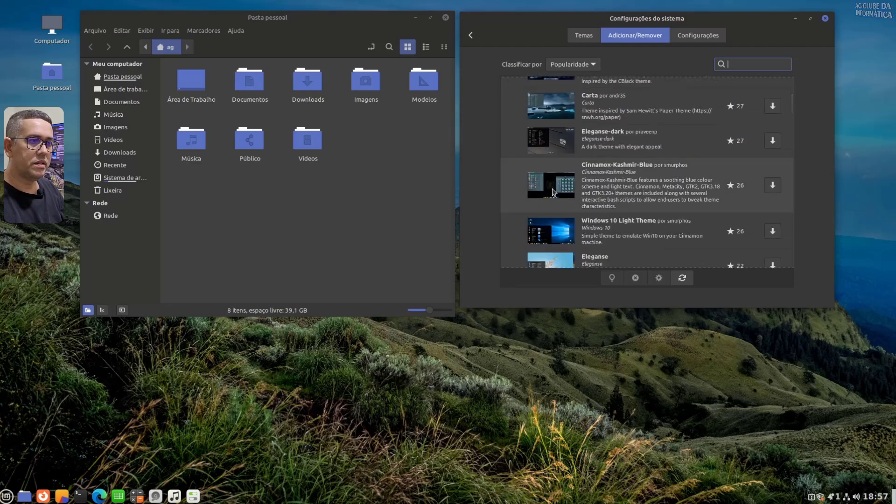
left_click(552, 191)
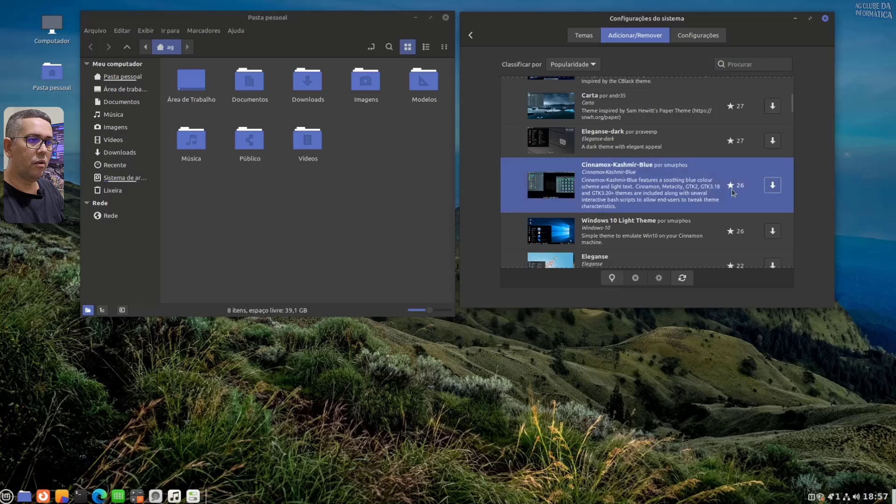
left_click(774, 185)
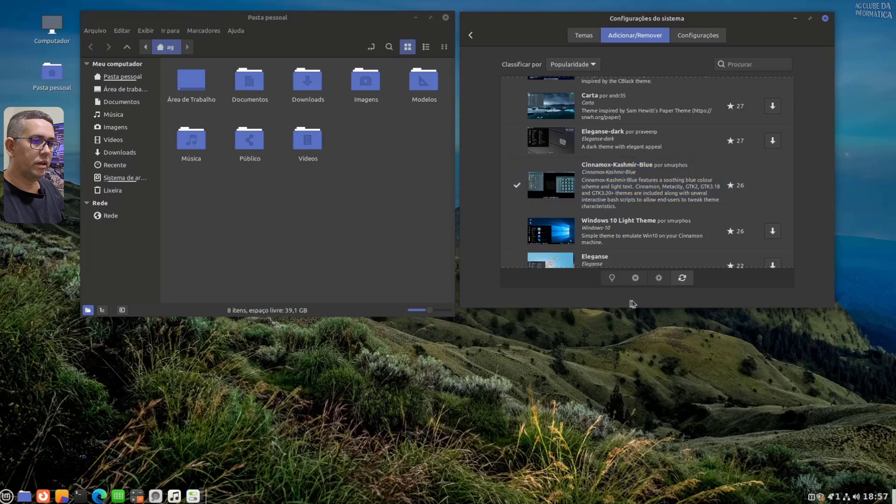
Step: Set the Área de Trabalho theme to Cinnamox-Kashmir-Blue and check the applications menu with it
left_click(583, 35)
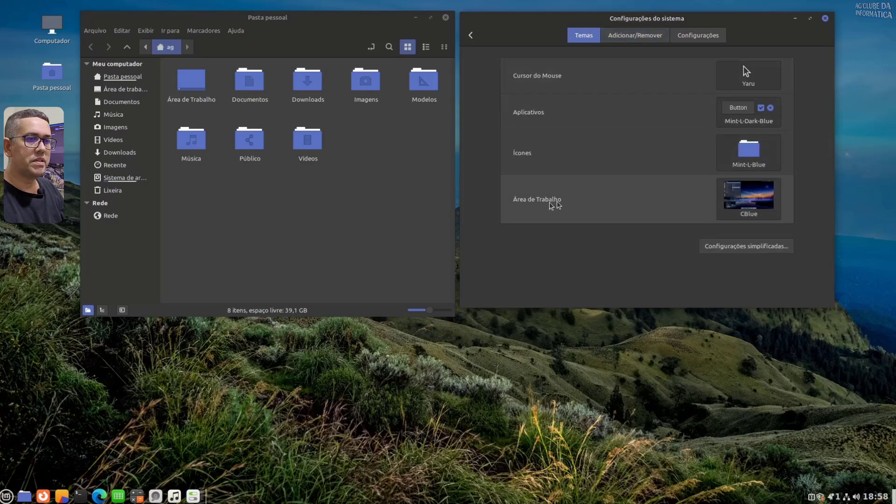
left_click(748, 201)
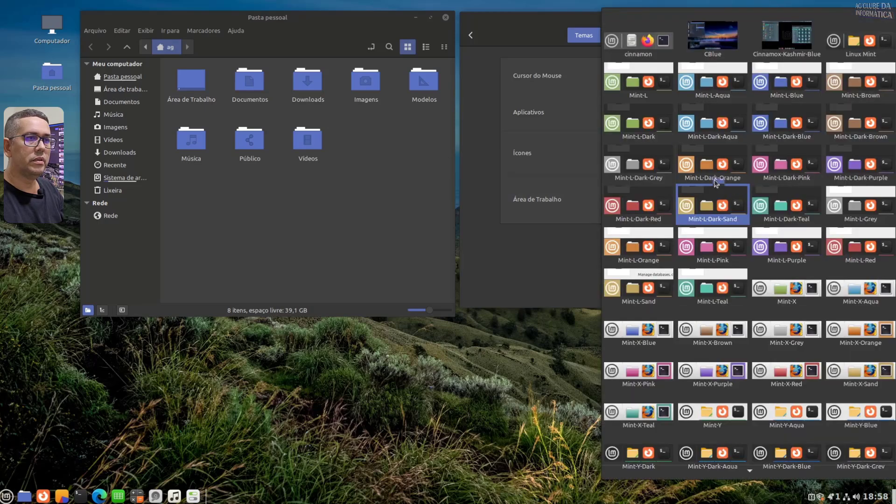
left_click(803, 37)
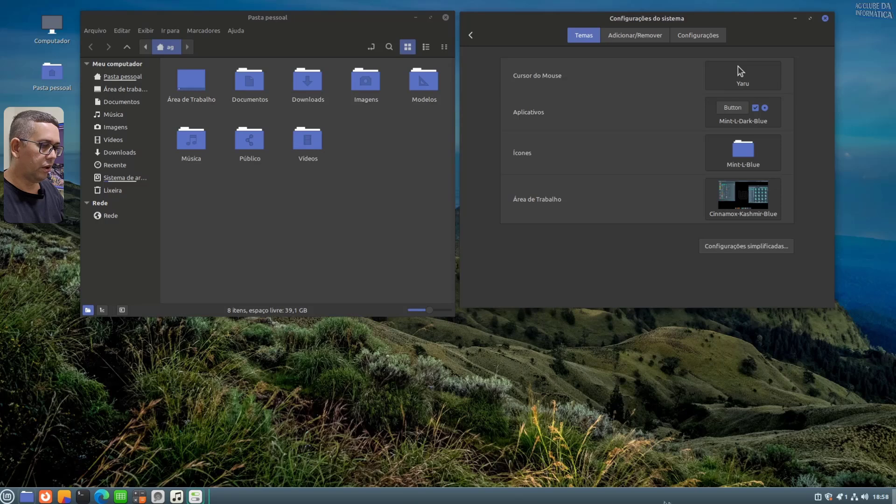
left_click(7, 496)
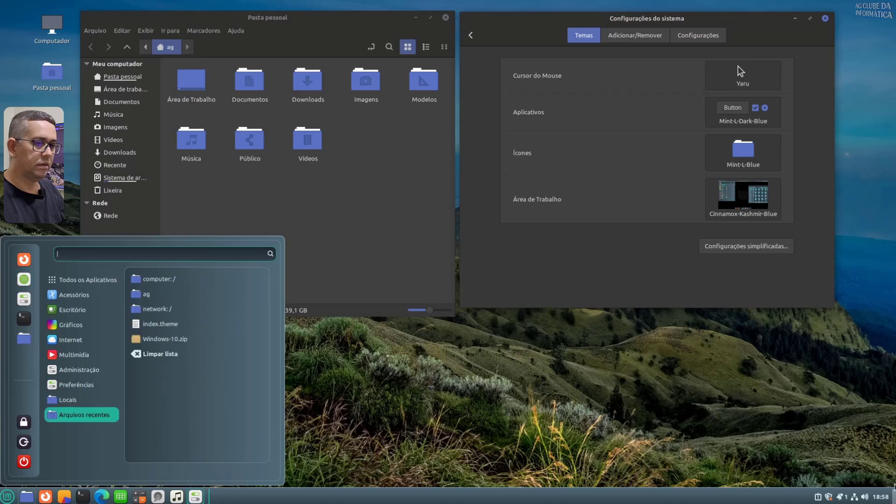
Step: Check how the calendar and the applications menu look with the Cinnamox-Kashmir-Blue theme
left_click(882, 501)
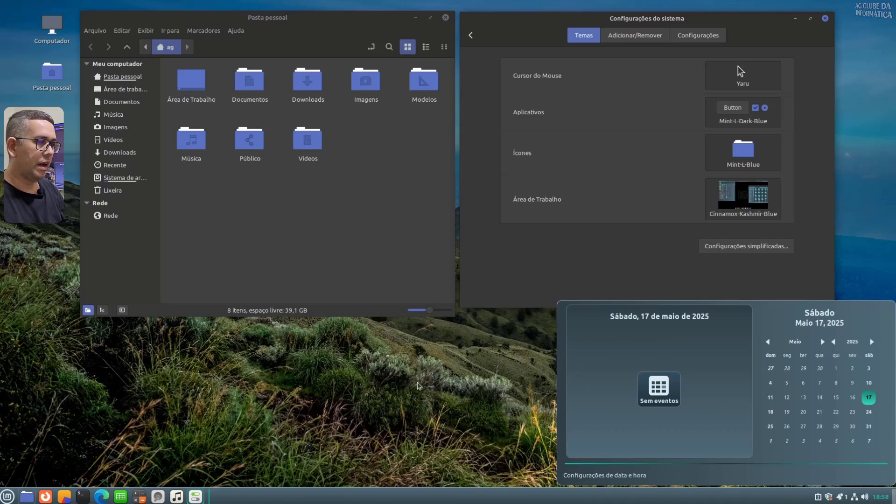
left_click(420, 387)
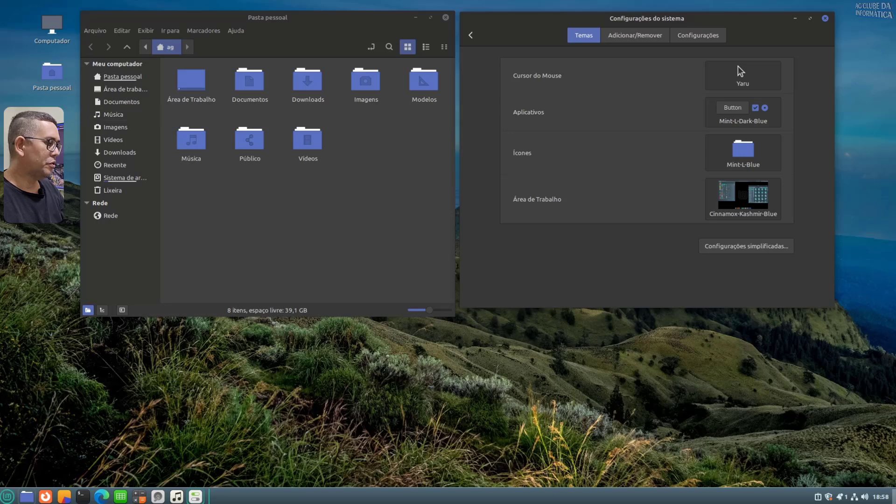
left_click(8, 496)
left_click(7, 496)
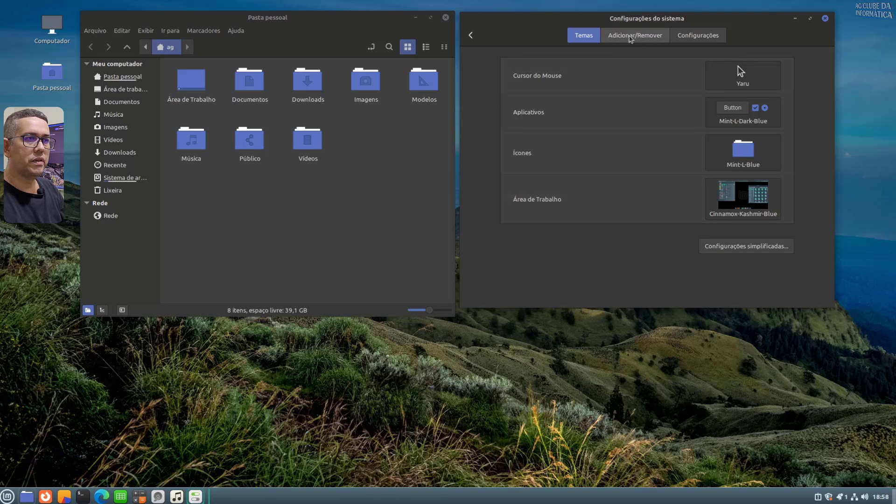
Step: Sort the downloadable desktop themes by Instalado and go to the start of the list
left_click(630, 37)
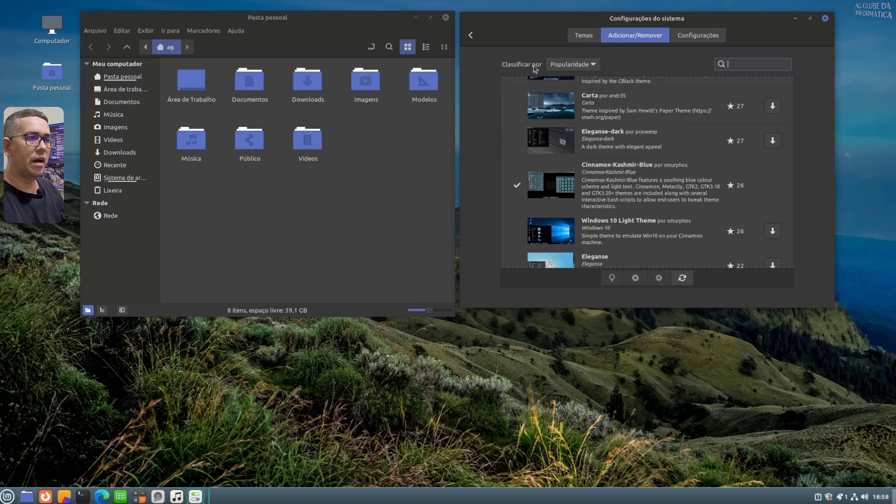
left_click(570, 64)
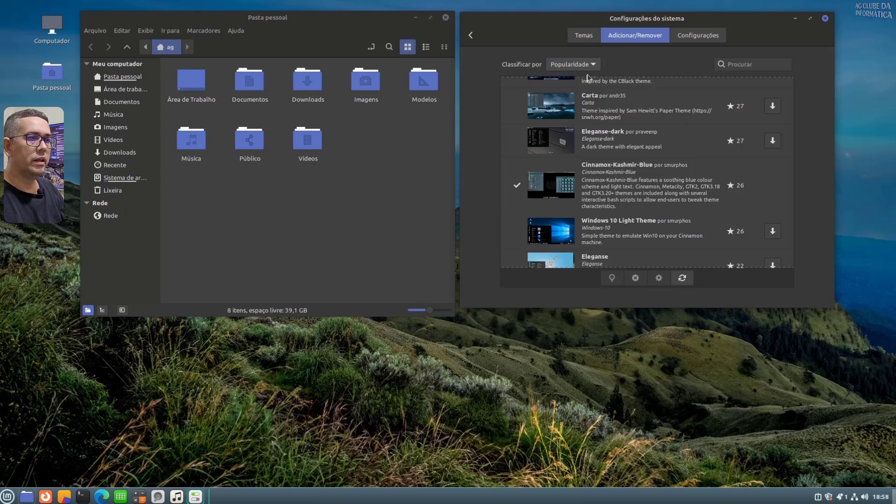
left_click(597, 66)
left_click(559, 93)
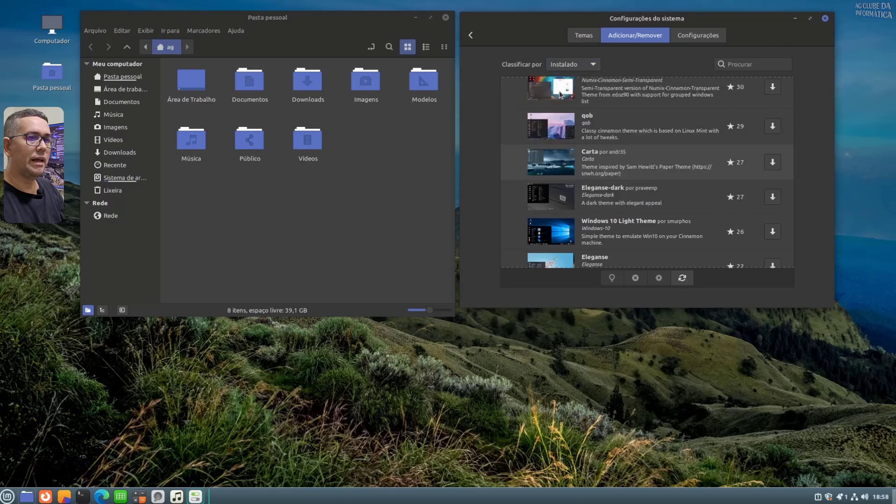
scroll(653, 211, "up", 2)
scroll(653, 211, "up", 5)
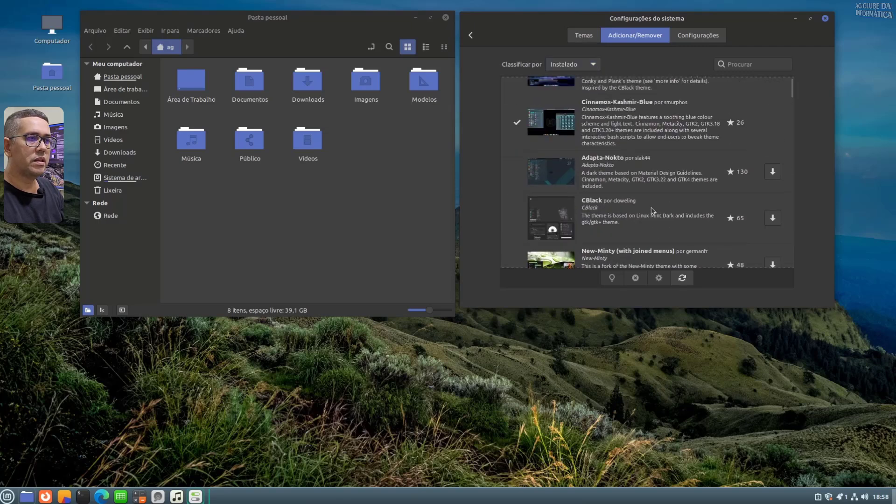
Step: Uninstall the downloaded CBlue and Cinnamox-Kashmir-Blue themes
left_click(663, 112)
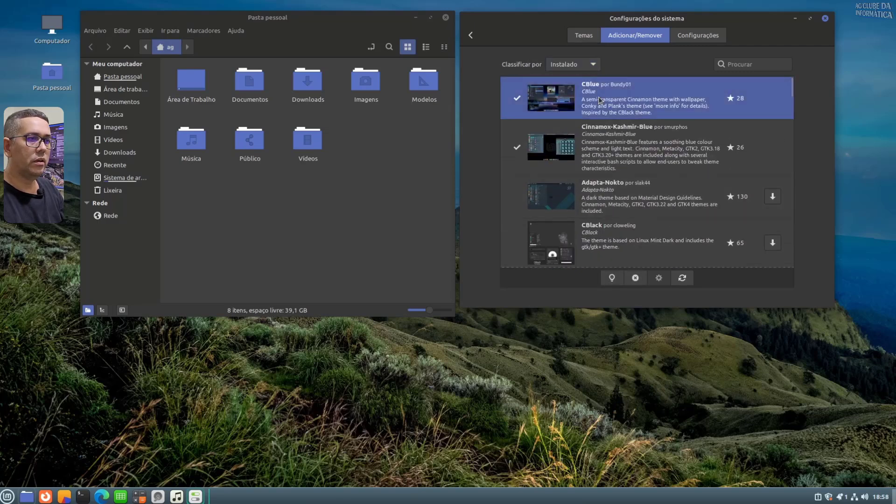
left_click(635, 278)
left_click(698, 200)
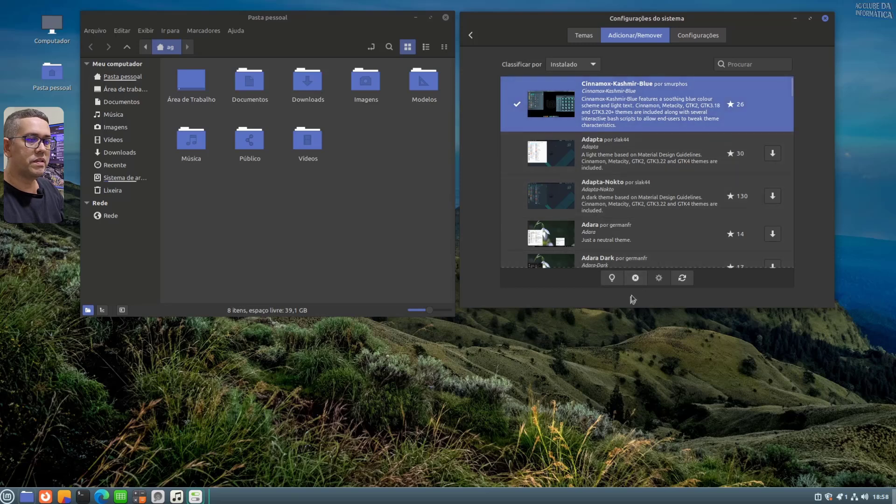
left_click(636, 278)
left_click(693, 199)
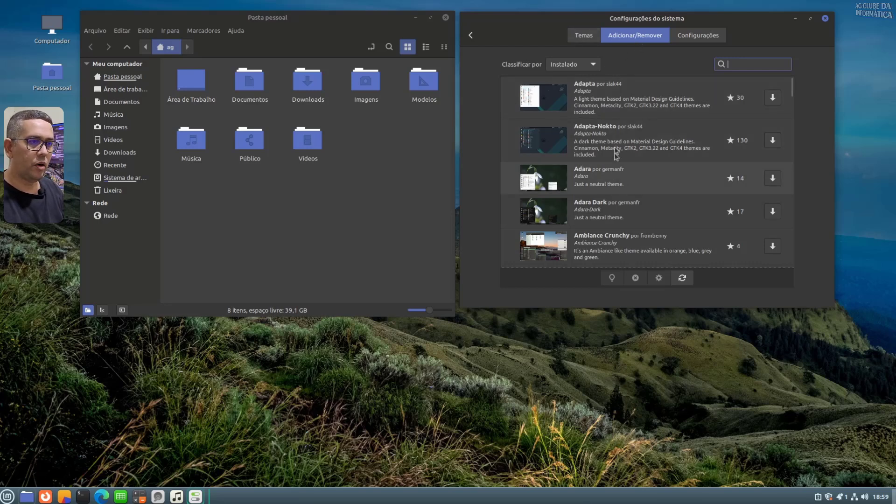
Step: Set the Área de Trabalho theme to Mint-L-Dark-Blue and move the Pasta pessoal window toward the middle of the desktop
left_click(584, 35)
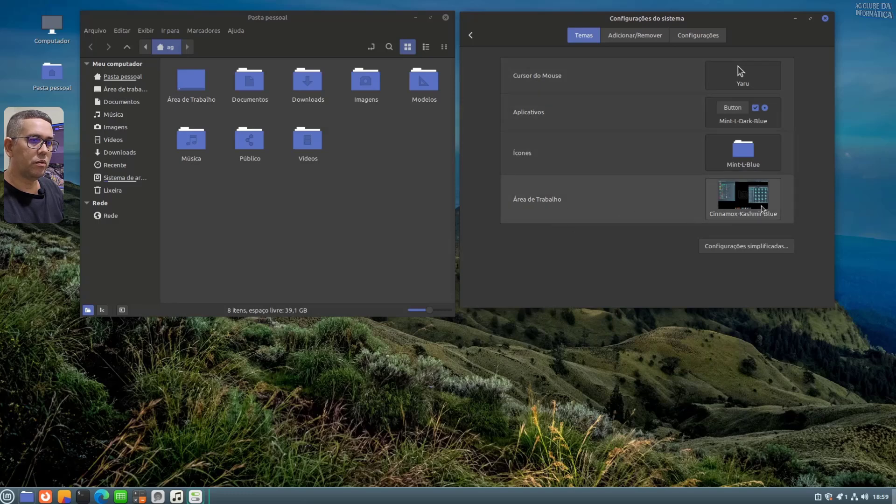
left_click(761, 207)
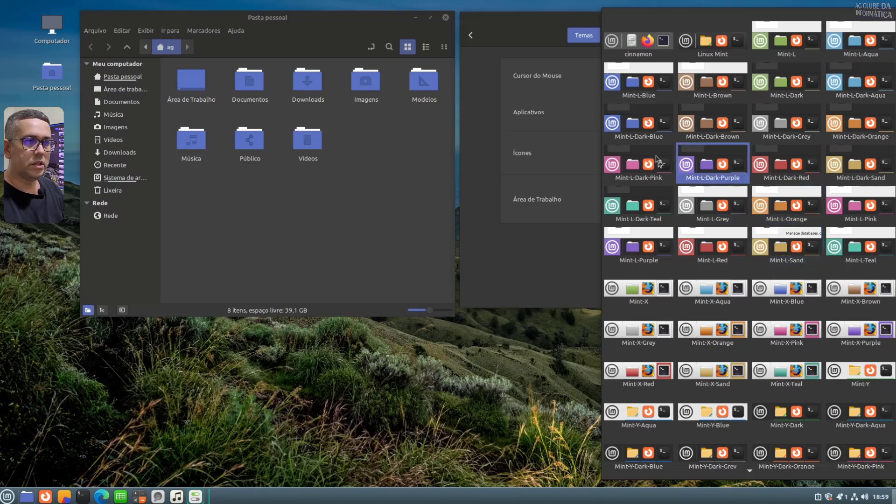
left_click(642, 137)
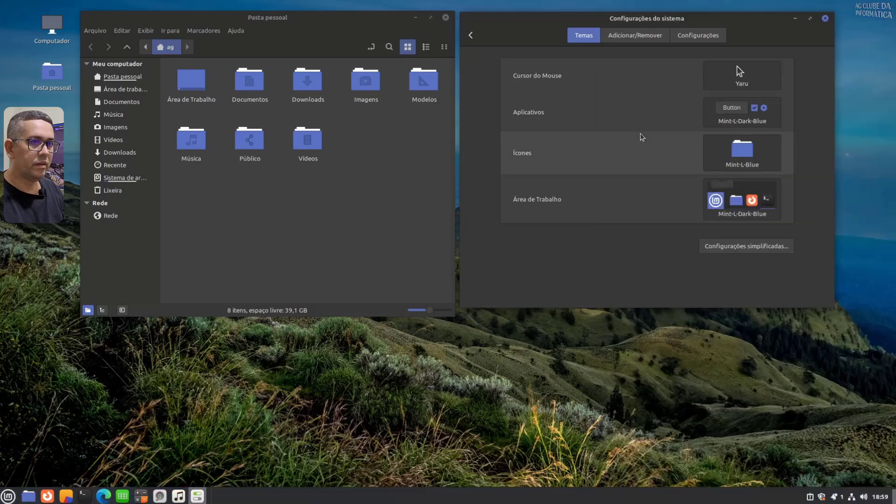
left_click_drag(220, 19, 436, 40)
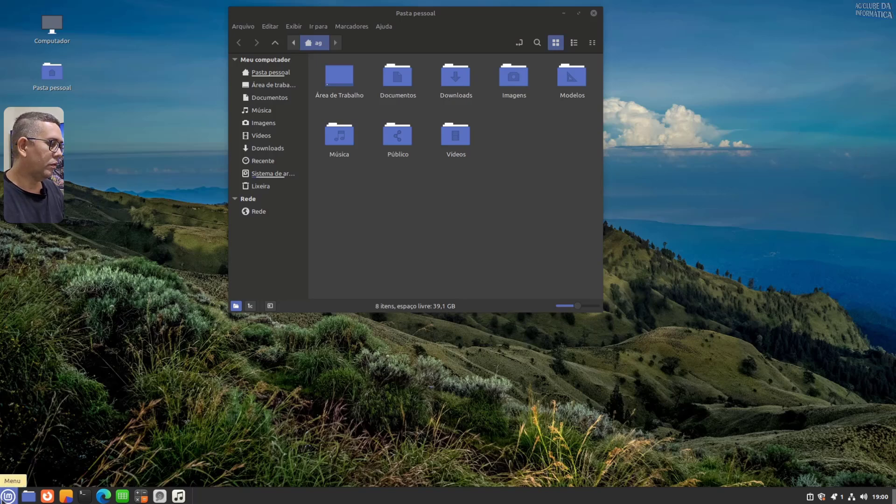
Step: Open the Extensões page of the system settings in a non-maximized window placed near the upper middle of the desktop
left_click(8, 496)
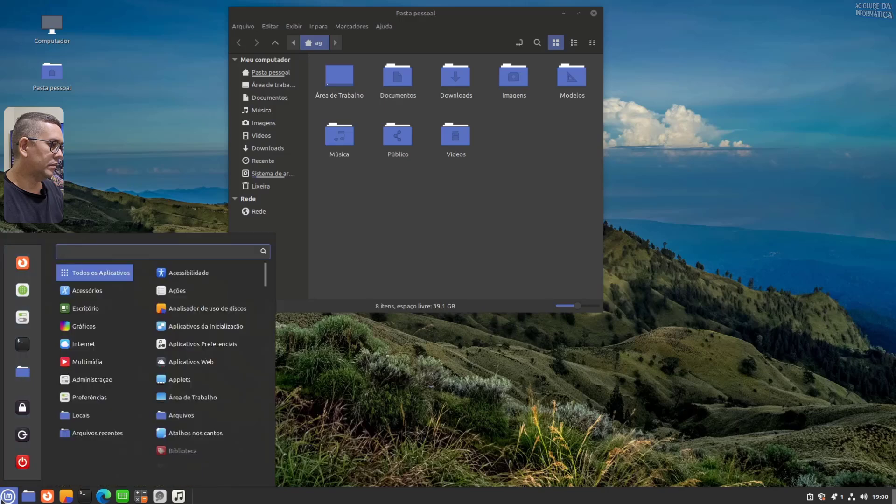
left_click(27, 321)
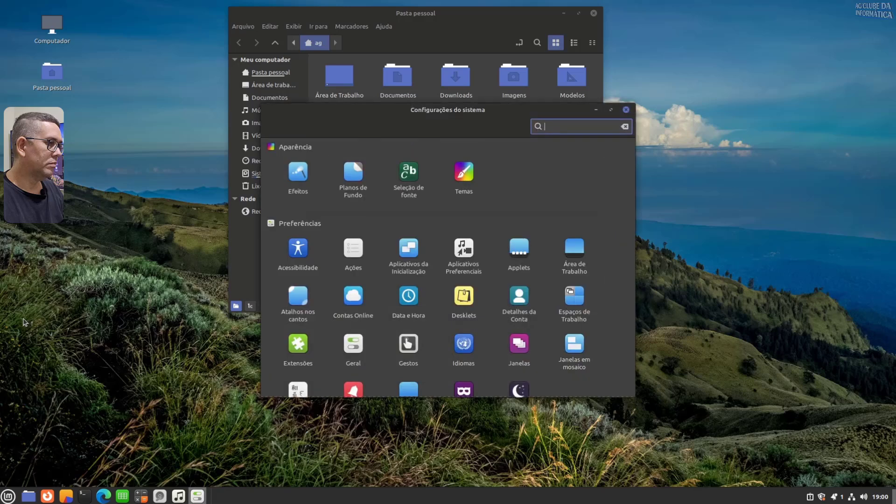
left_click(611, 109)
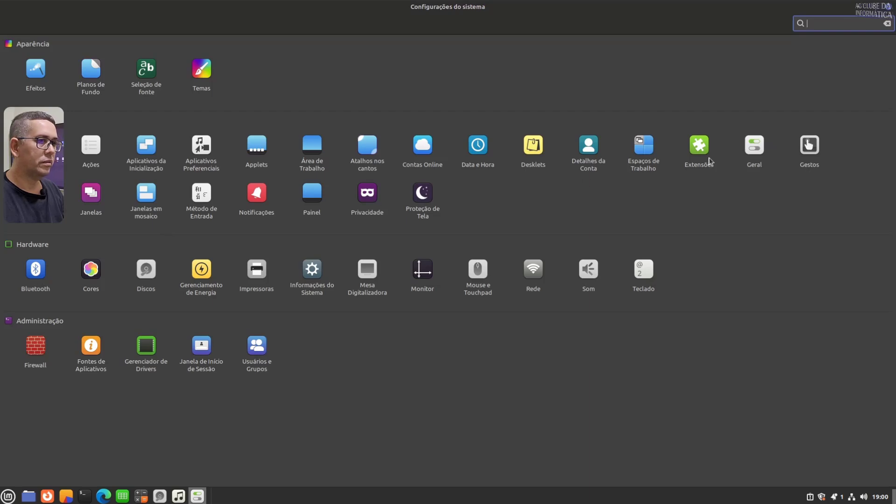
left_click(701, 147)
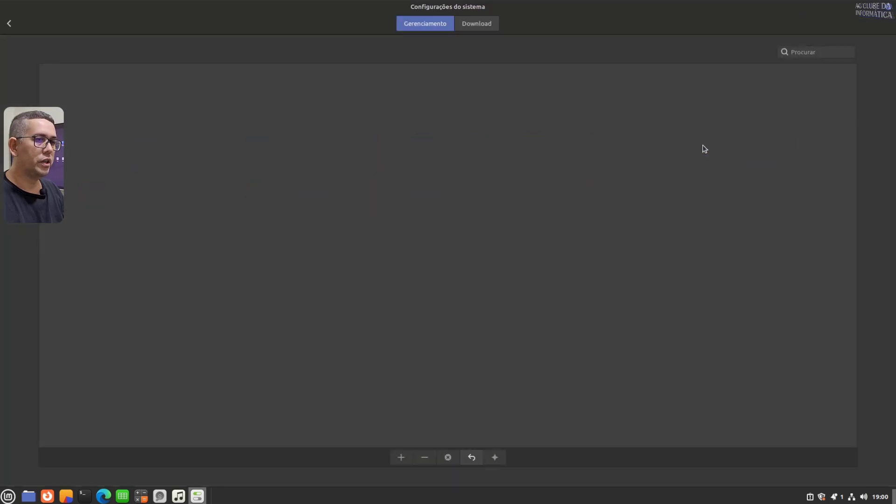
left_click(874, 7)
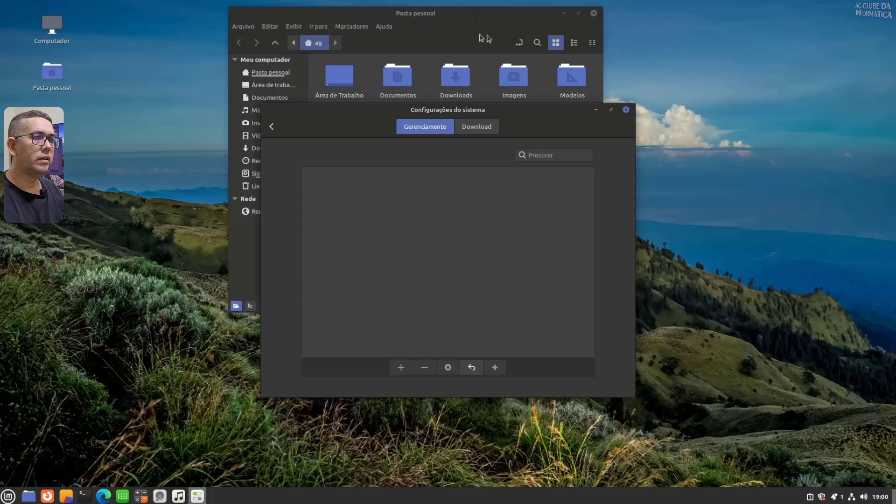
left_click_drag(543, 17, 355, 35)
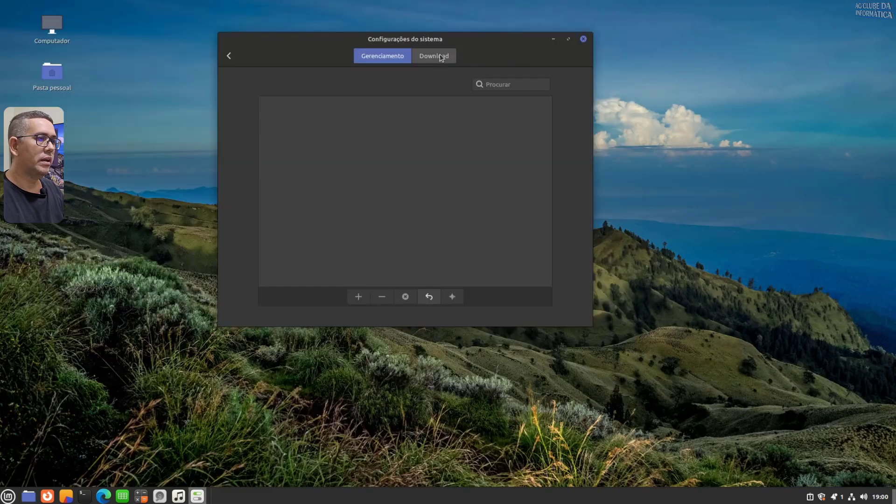
Step: Download and install the Transparent panels extension from the available Cinnamon extensions
left_click(441, 58)
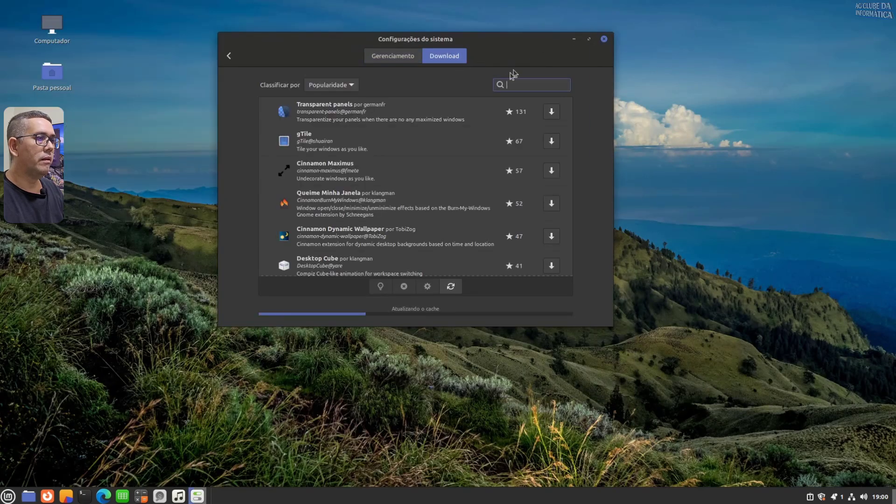
left_click(317, 114)
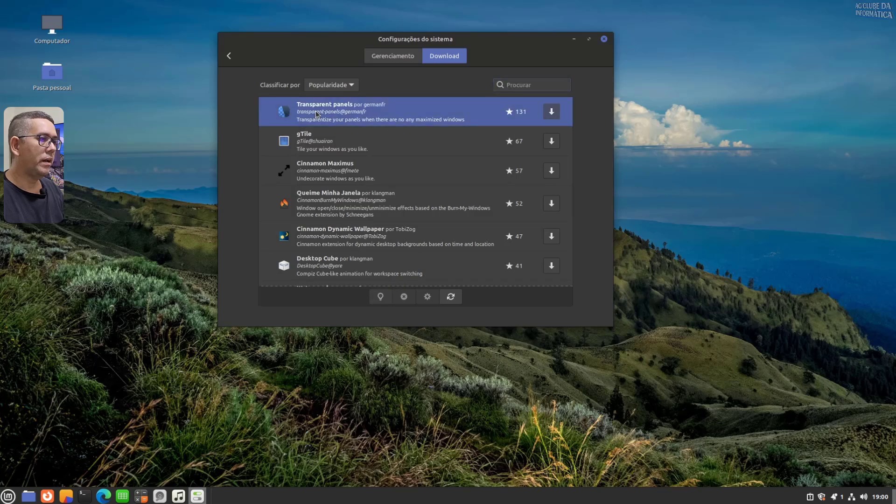
left_click(553, 113)
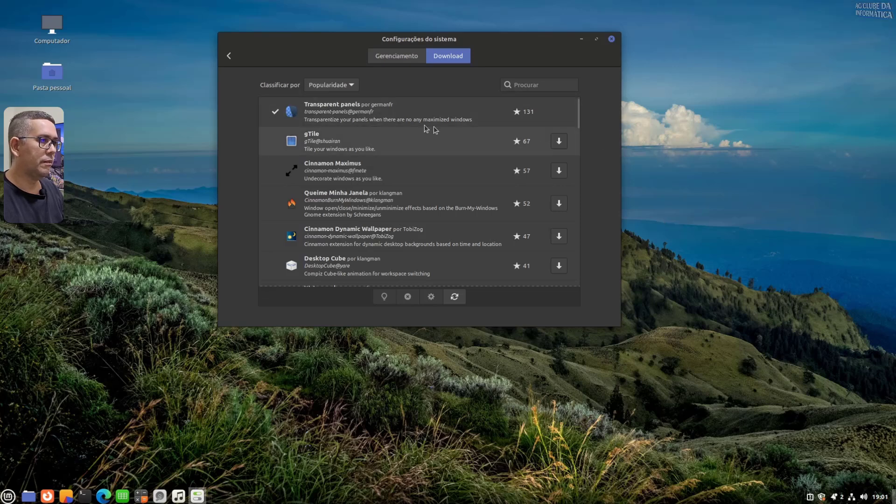
Step: Enable the installed Painéis transparentes extension
left_click(390, 58)
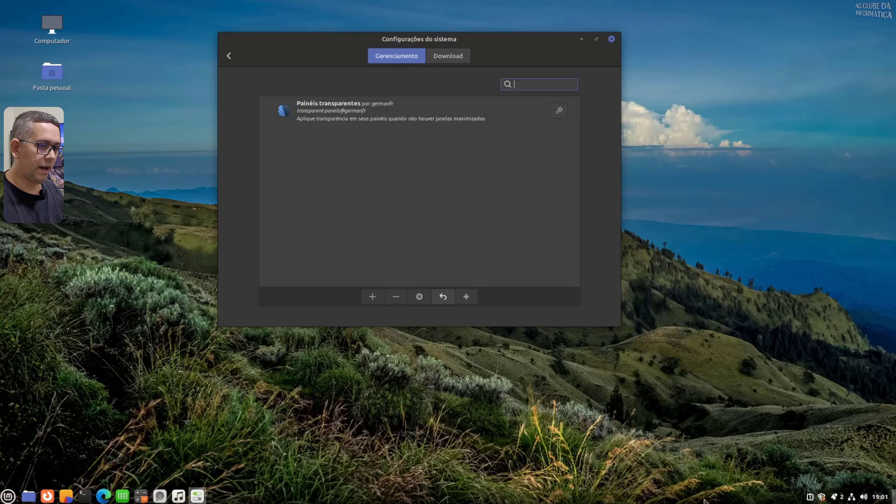
left_click(388, 124)
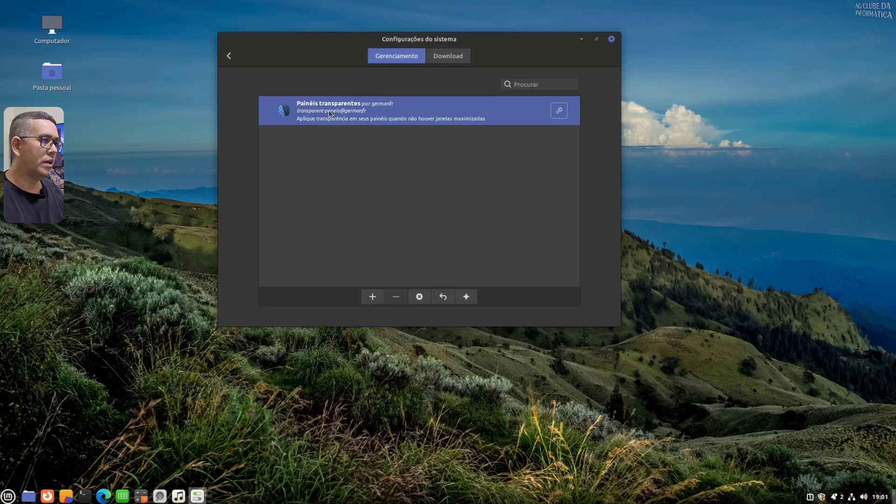
left_click(373, 298)
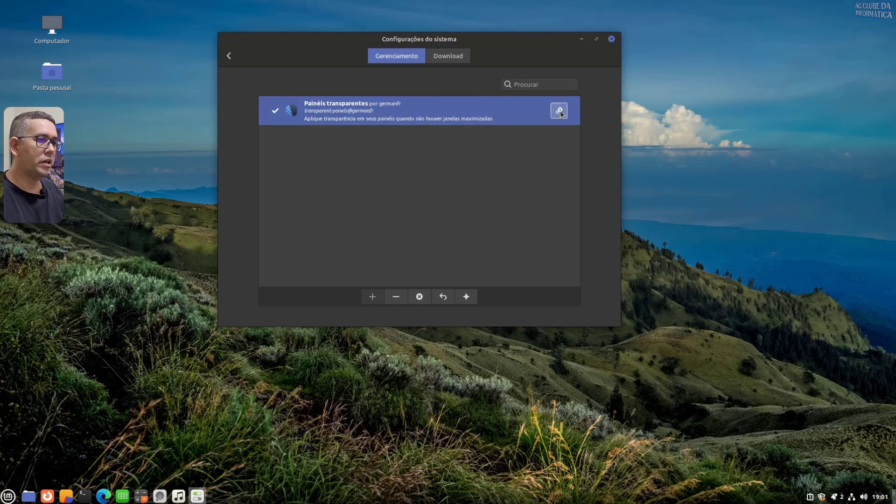
Step: Open the Painéis transparentes settings and set Tipo de transparência to Totalmente transparente
left_click(560, 110)
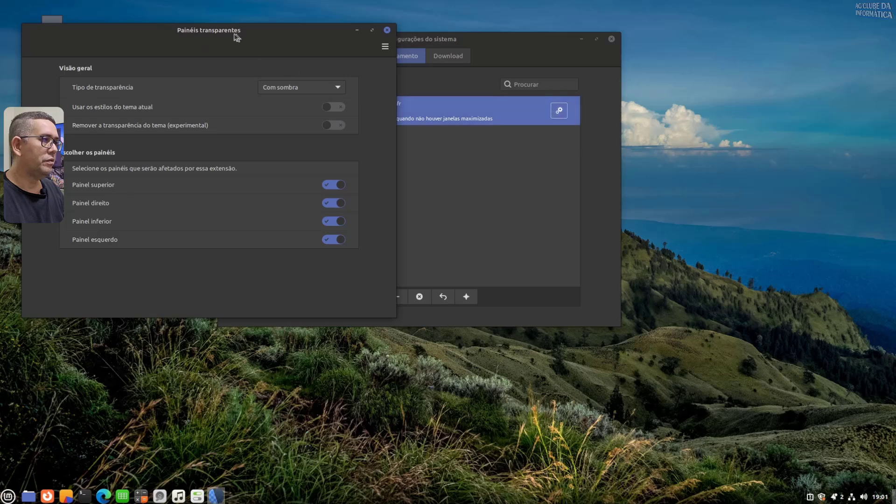
left_click_drag(222, 31, 357, 22)
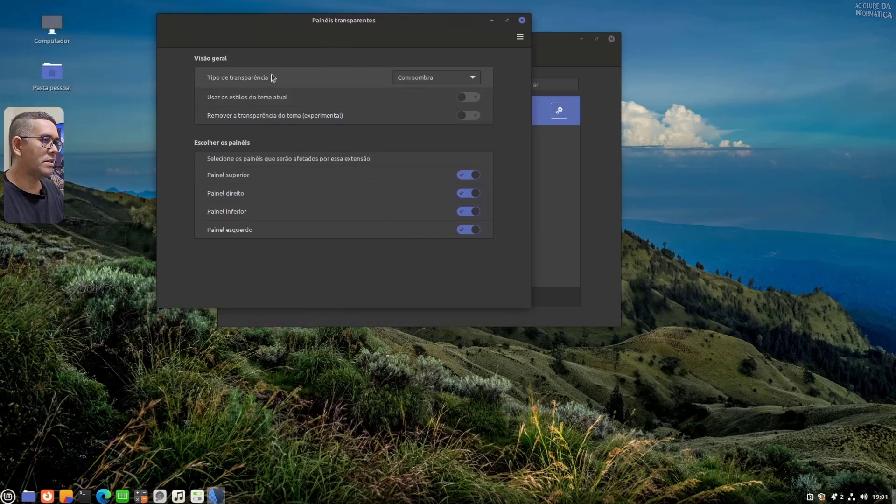
left_click(457, 76)
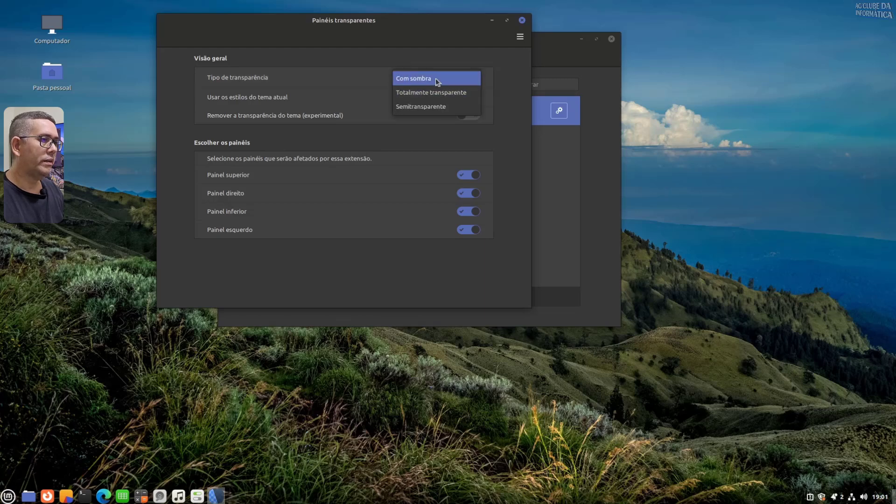
left_click(440, 96)
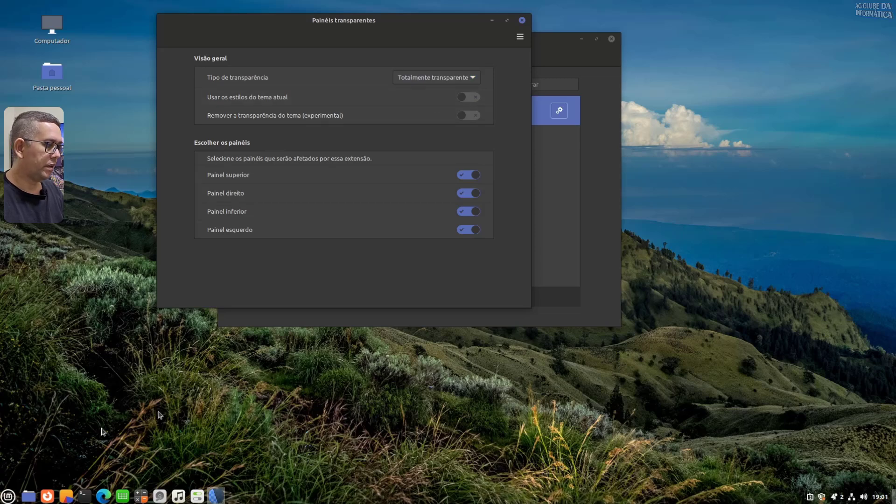
Step: Set Tipo de transparência to Semitransparente and check the effect on the bottom panel
left_click(425, 80)
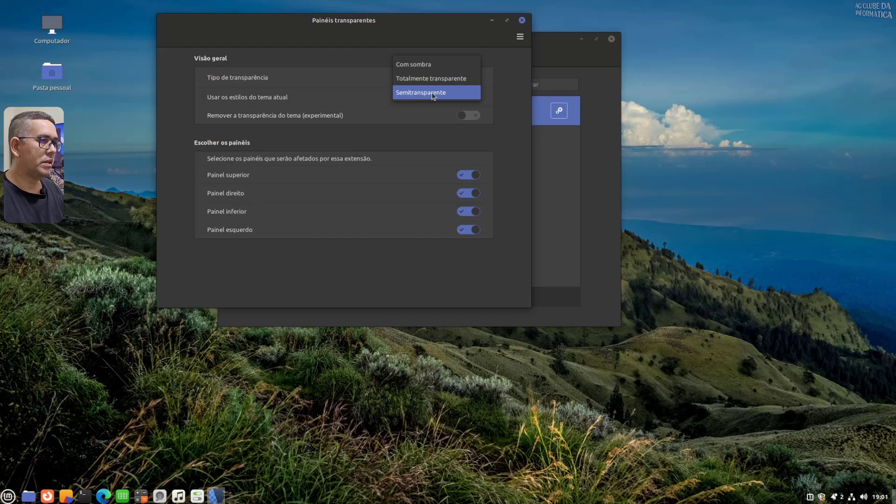
left_click(433, 94)
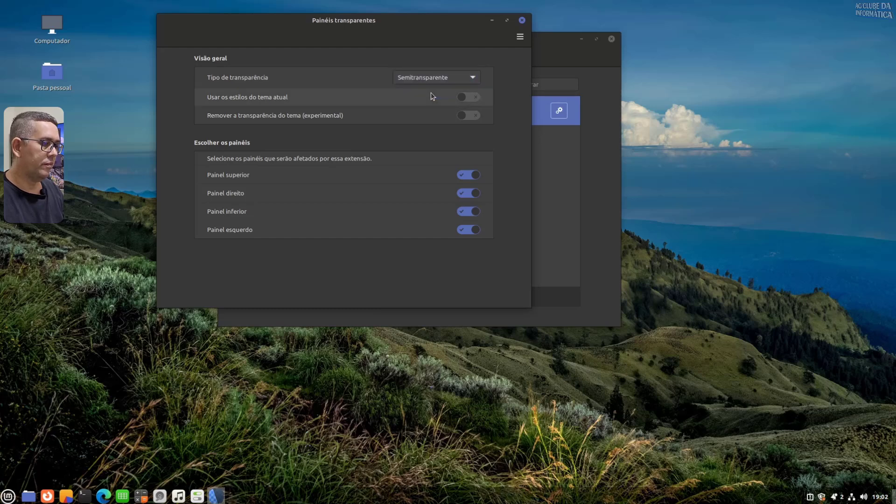
left_click(28, 497)
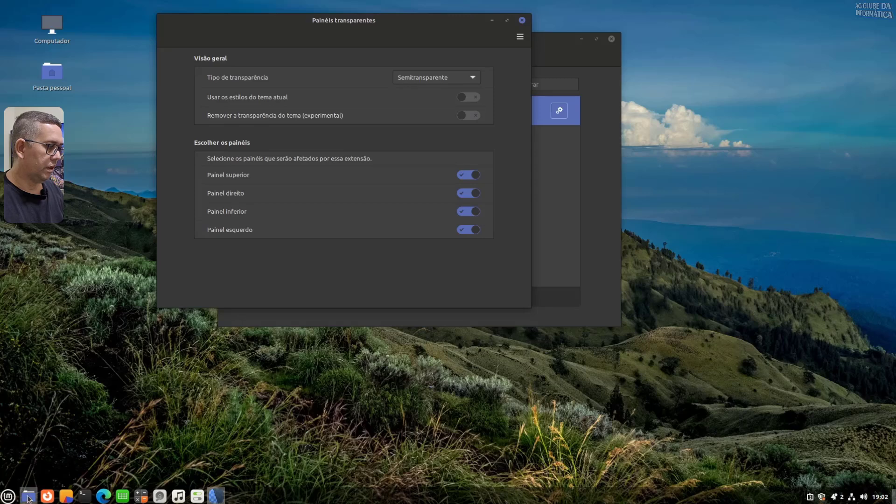
left_click(27, 498)
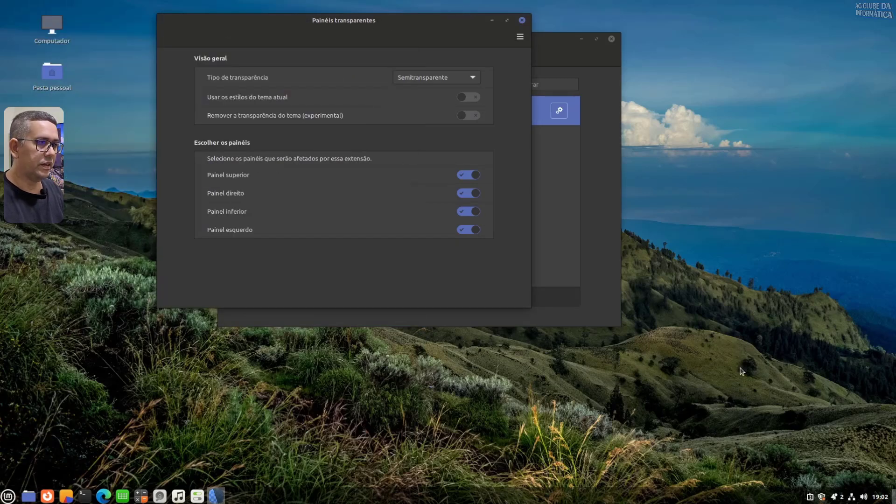
Step: Set Tipo de transparência to Com sombra and close the Painéis transparentes settings
left_click(427, 77)
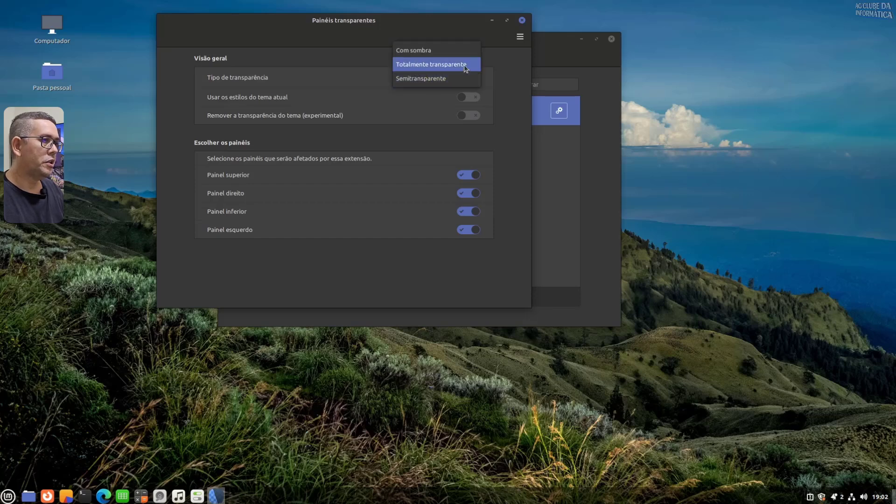
left_click(407, 53)
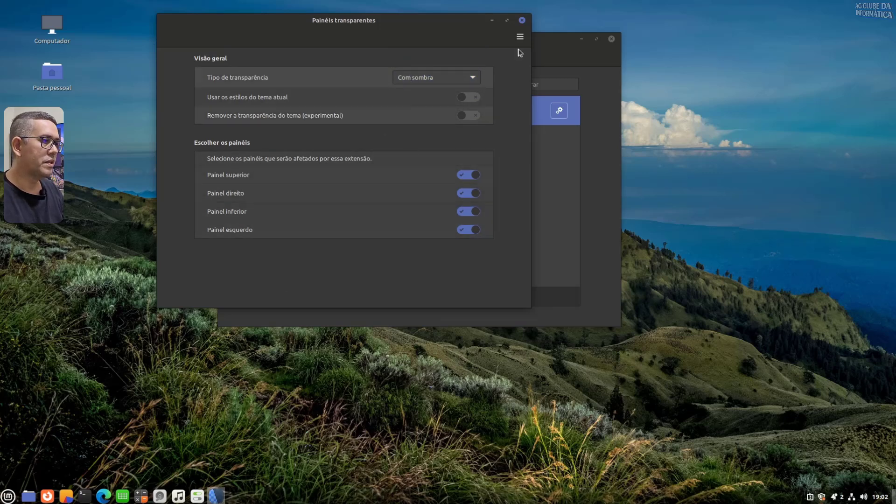
left_click(522, 20)
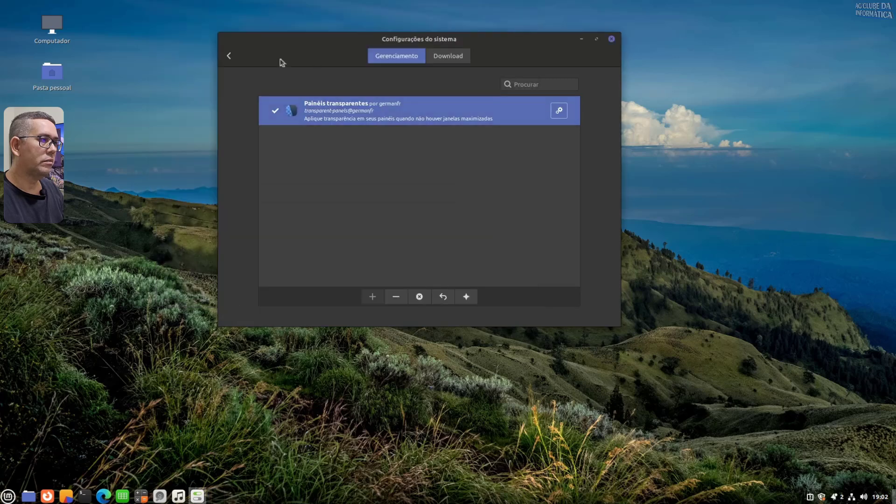
Step: Return to the system settings overview, open the Área de Trabalho settings and move the window farther from the desktop icons
left_click(226, 54)
scroll(509, 180, "down", 6)
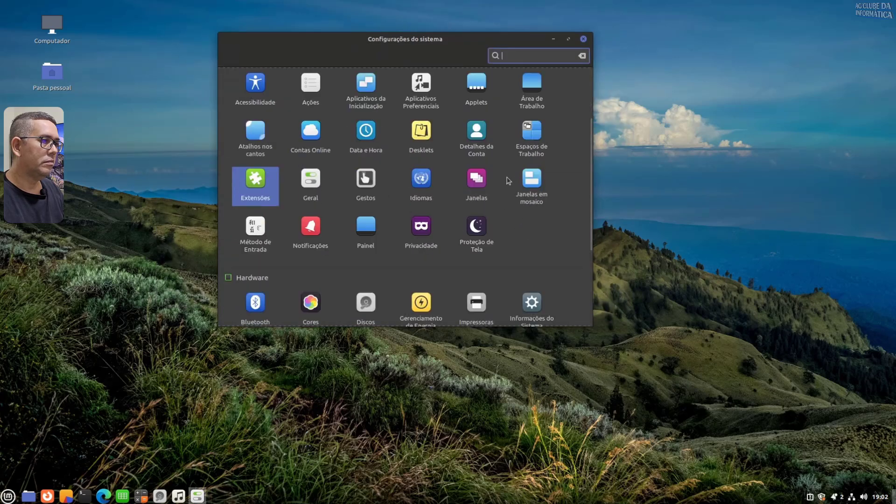
scroll(509, 182, "up", 6)
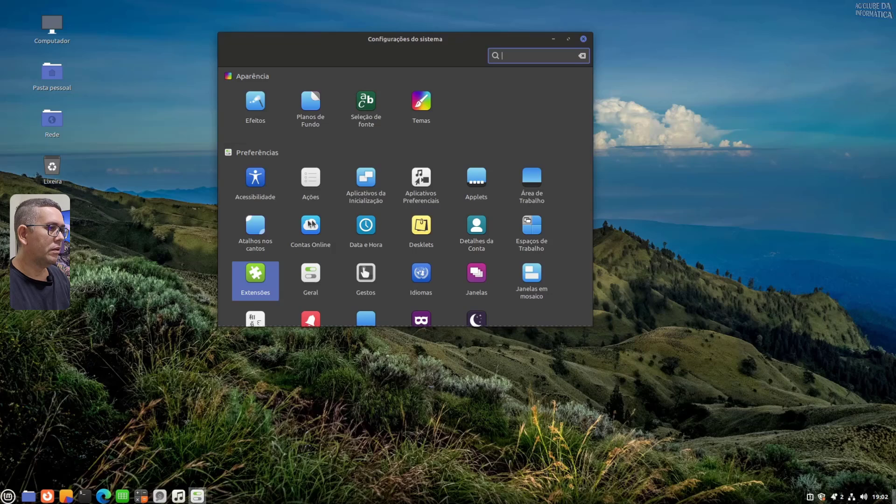
left_click(530, 180)
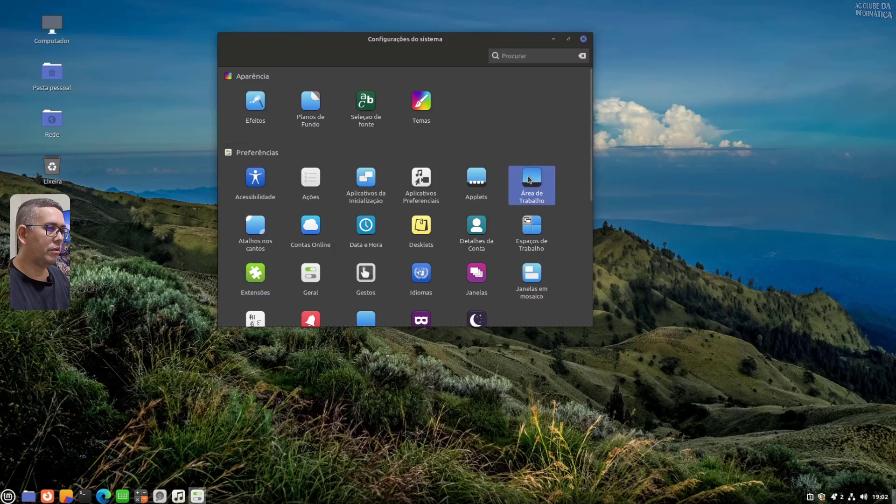
left_click_drag(402, 38, 512, 45)
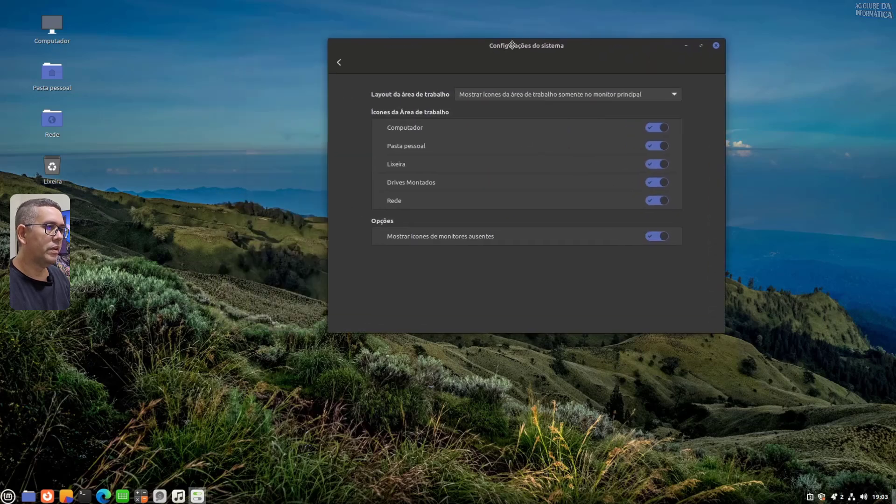
Step: Turn off the Computador, Pasta pessoal, Lixeira, Drives Montados and Rede desktop icons
left_click(654, 127)
left_click(655, 146)
left_click(656, 163)
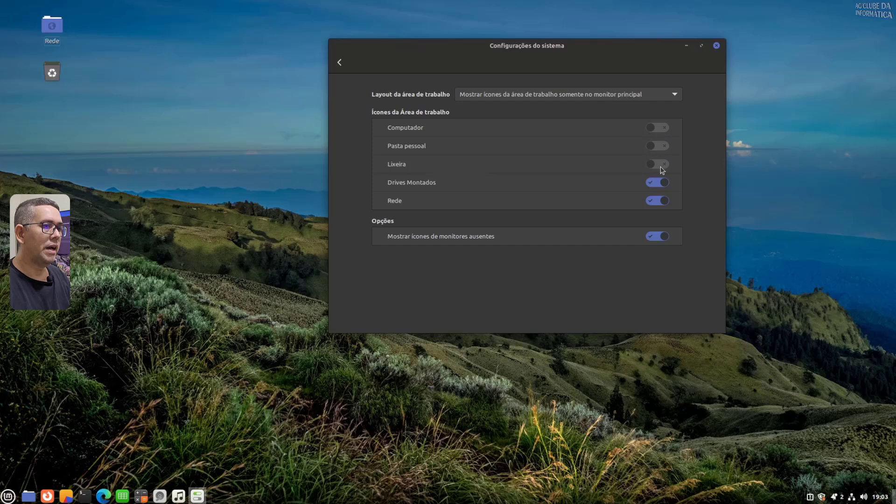
left_click(656, 183)
left_click(656, 201)
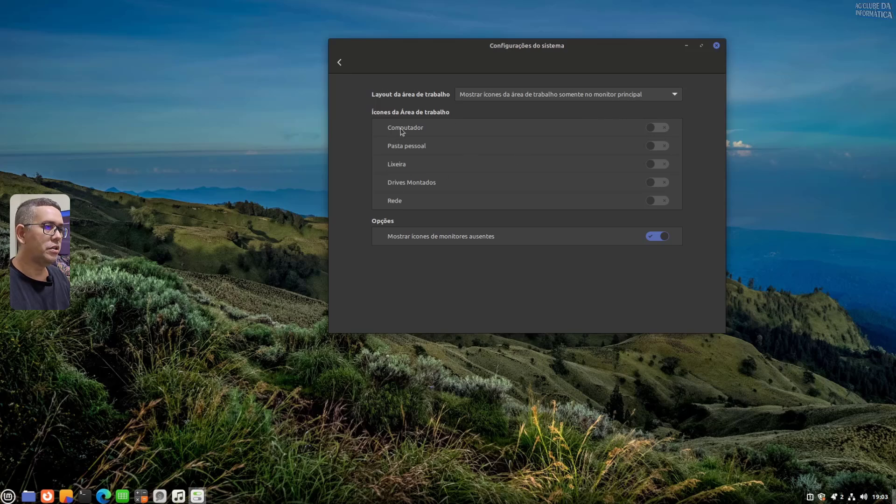
Step: Turn the Computador, Pasta pessoal, Lixeira, Drives Montados and Rede desktop icons back on
left_click(662, 129)
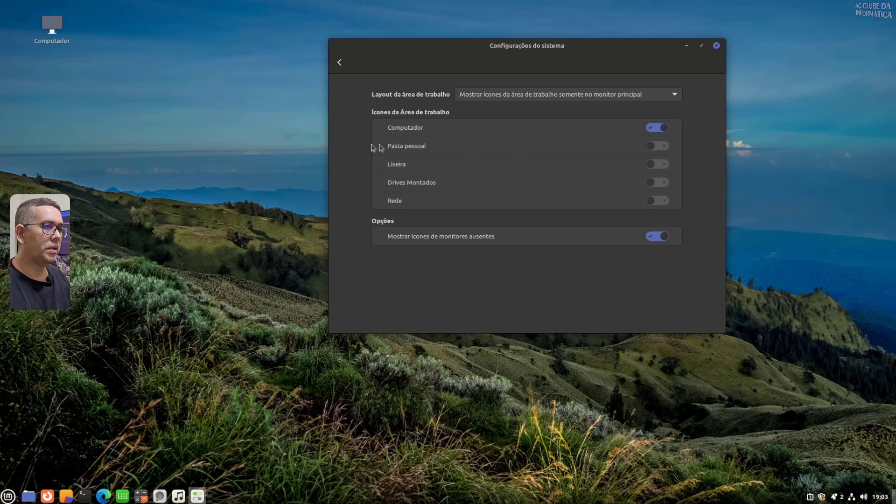
left_click(666, 146)
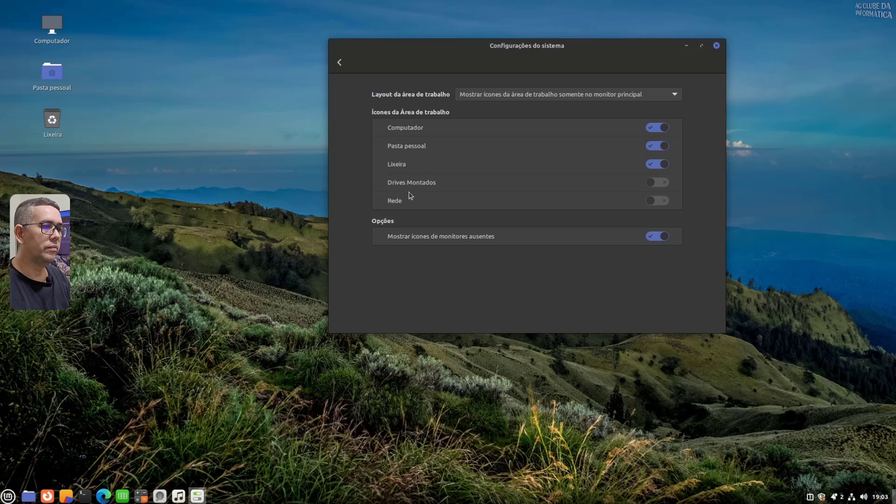
left_click(664, 186)
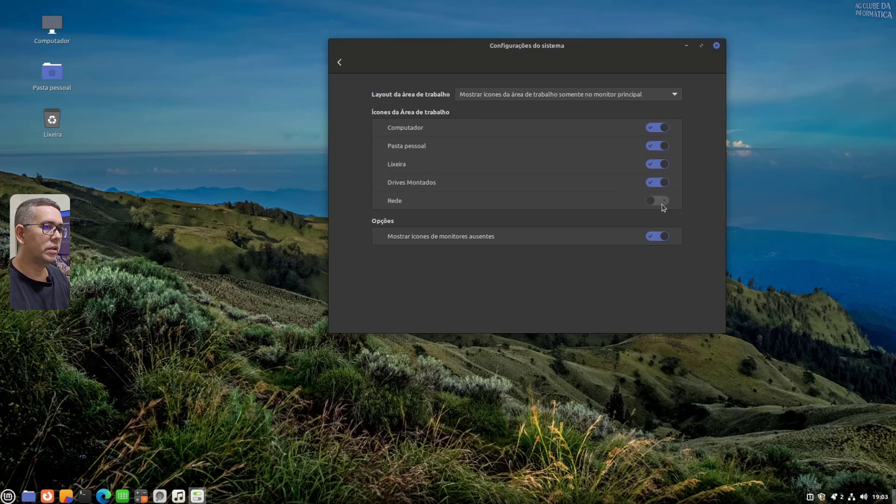
left_click(660, 201)
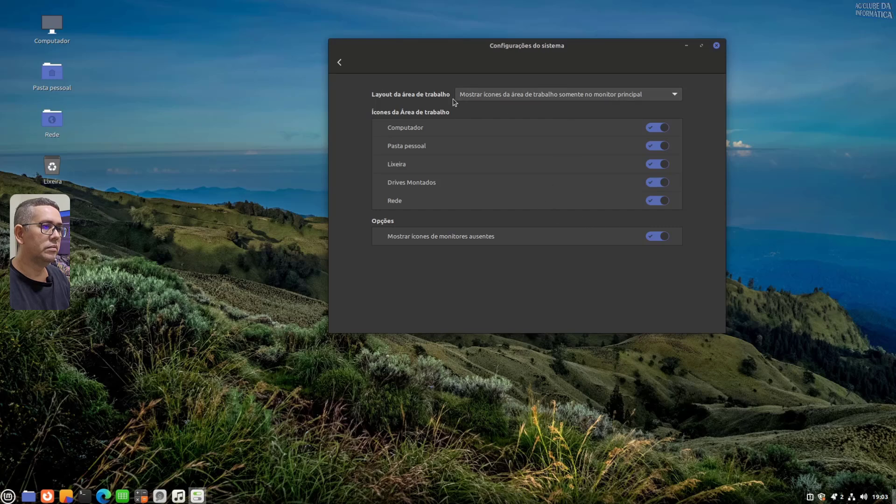
Step: Try Sem ícones na área de trabalho as the desktop layout and restore Mostrar ícones da área de trabalho somente no monitor principal
left_click(530, 95)
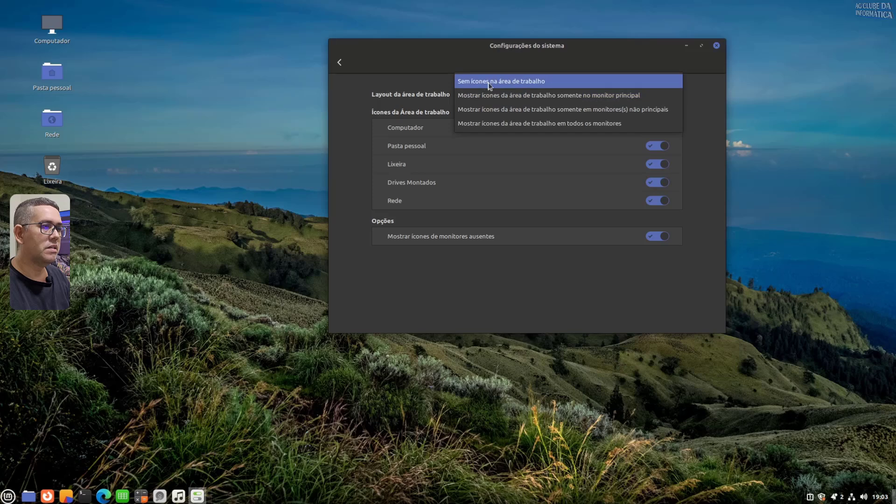
left_click(509, 86)
left_click(499, 97)
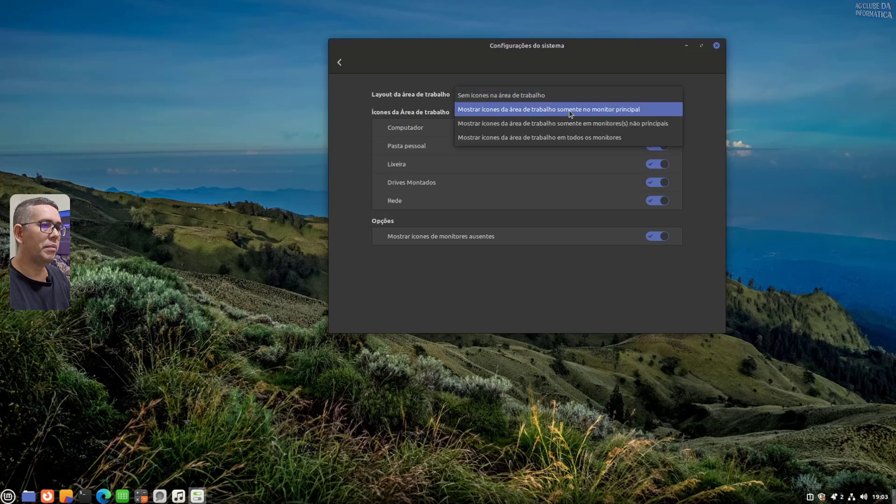
left_click(622, 111)
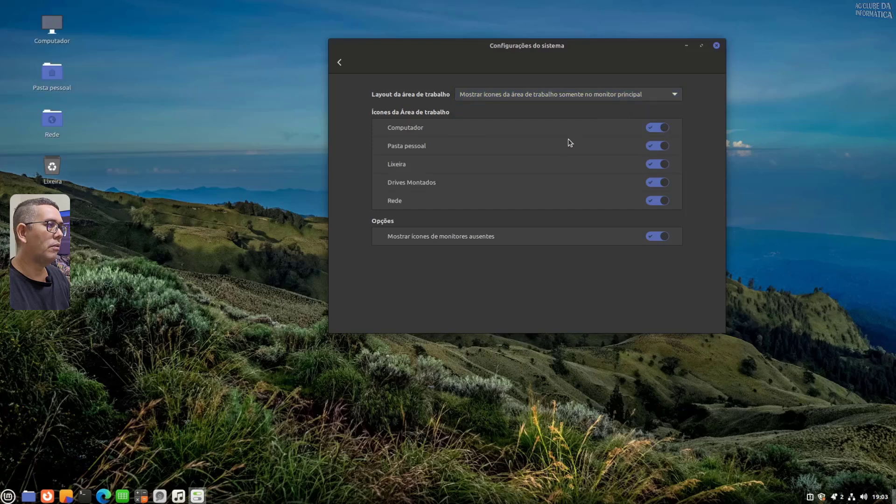
Step: Try the desktop layout showing icons only on non-primary monitors and set it to Mostrar ícones da área de trabalho em todos os monitores
left_click(513, 95)
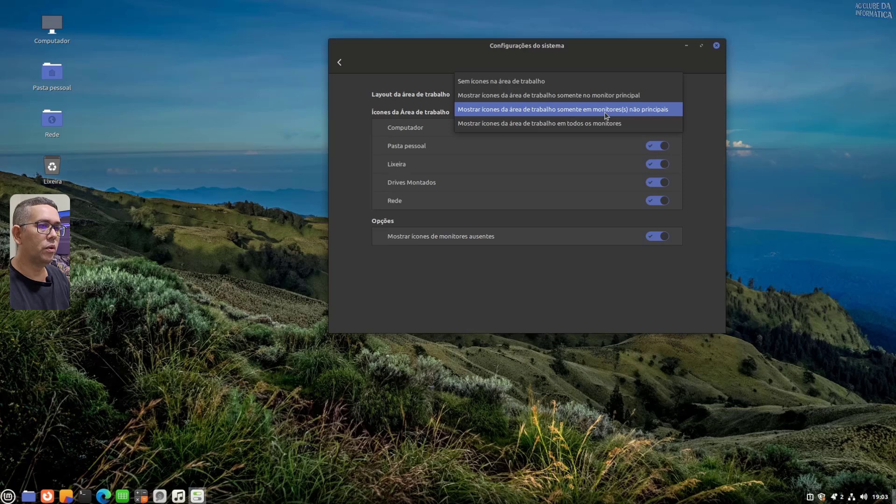
left_click(652, 112)
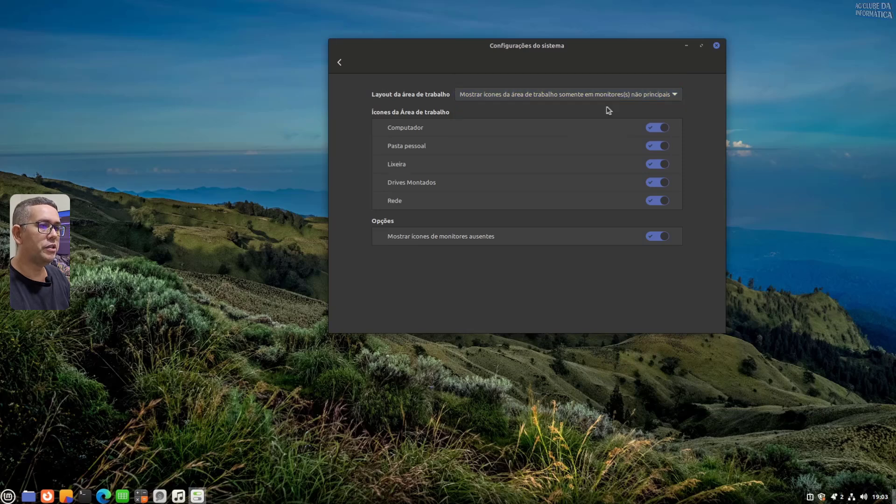
left_click(576, 95)
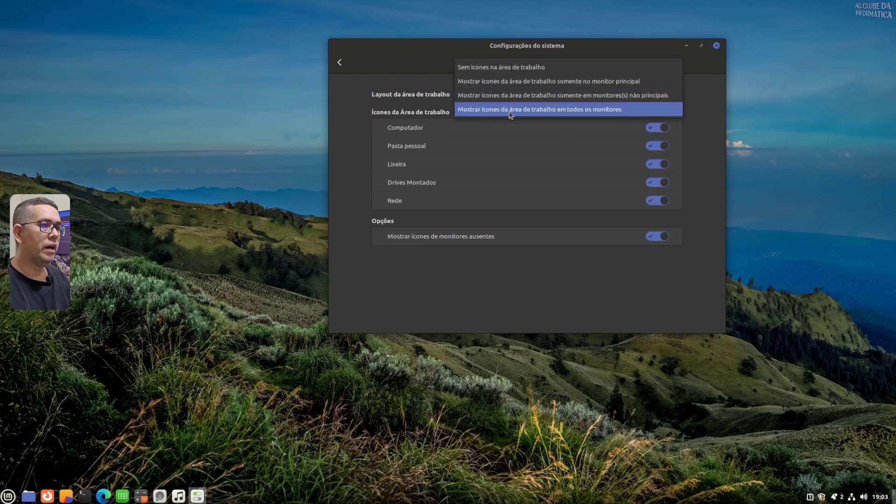
left_click(591, 110)
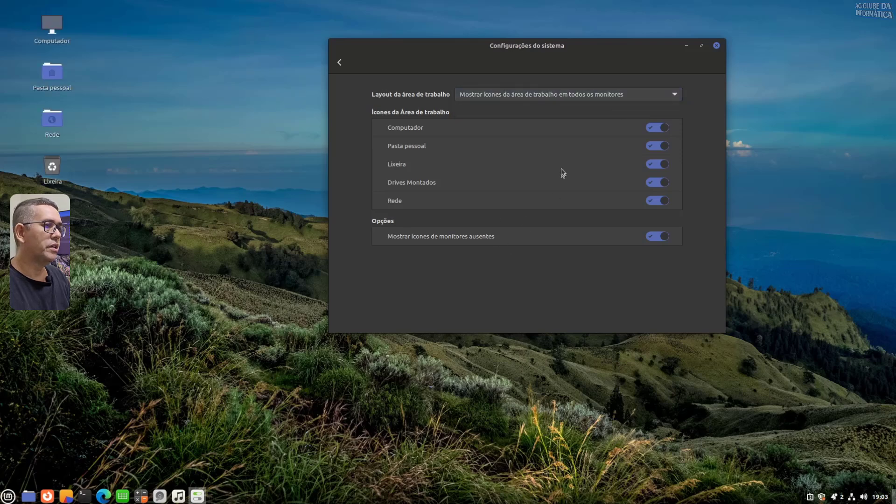